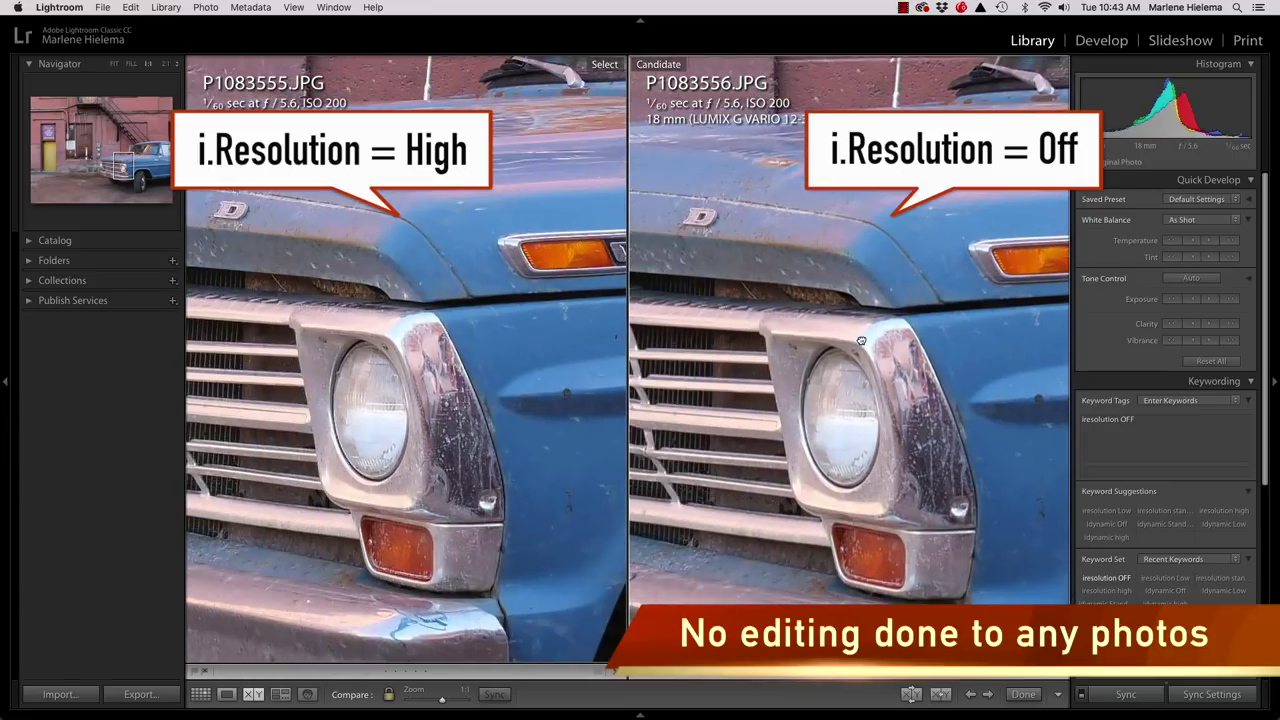
Step: Compare P1083555.JPG and P1083556.JPG at 1:1 from the blue truck's front up across the wall to the metal staircase
drag(589, 330, 589, 617)
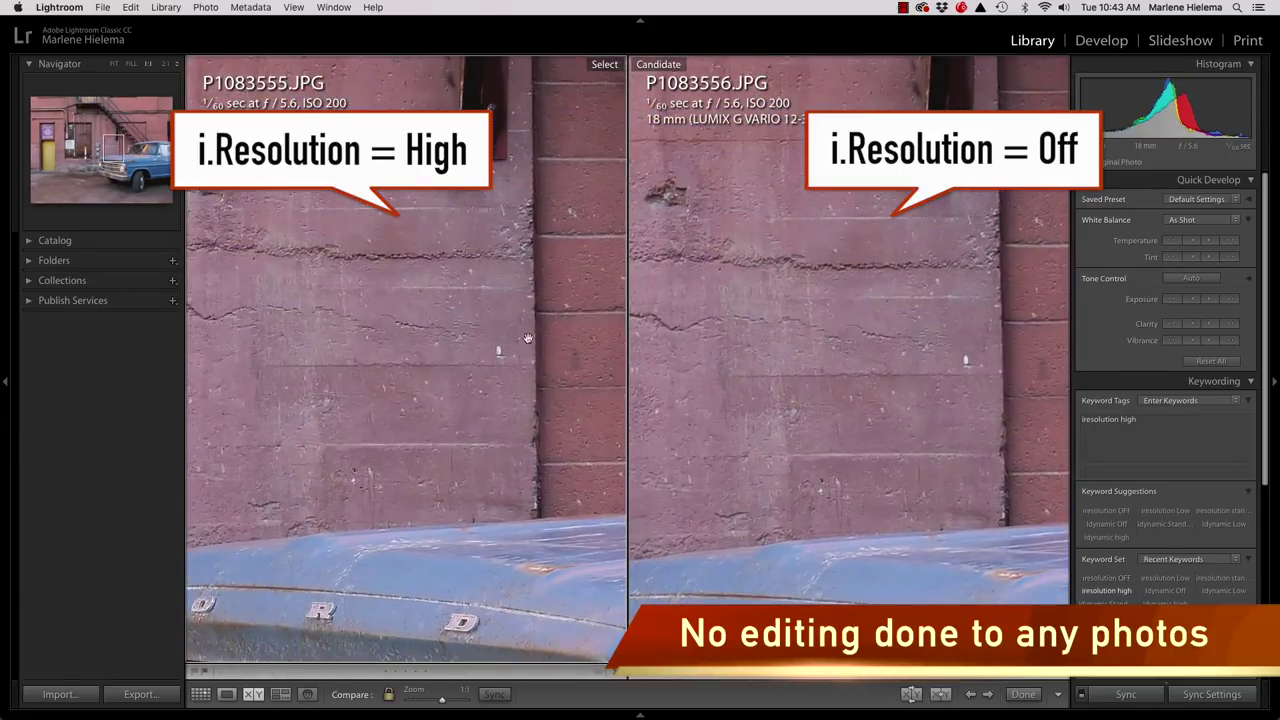
drag(548, 200, 534, 609)
drag(541, 297, 463, 487)
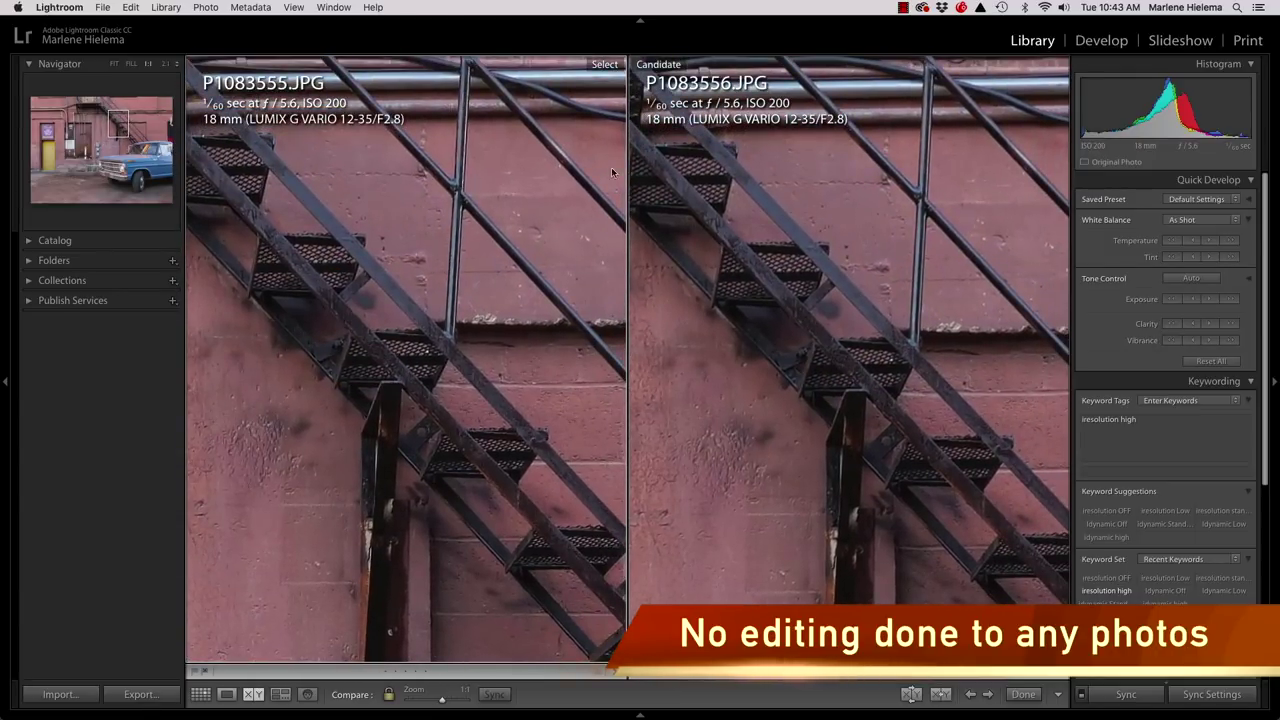
Step: Compare the wall pipes, rusty surfaces and Private Parking sign at 1:1 in P1083555.JPG and P1083556.JPG
drag(509, 323, 596, 346)
drag(386, 327, 424, 348)
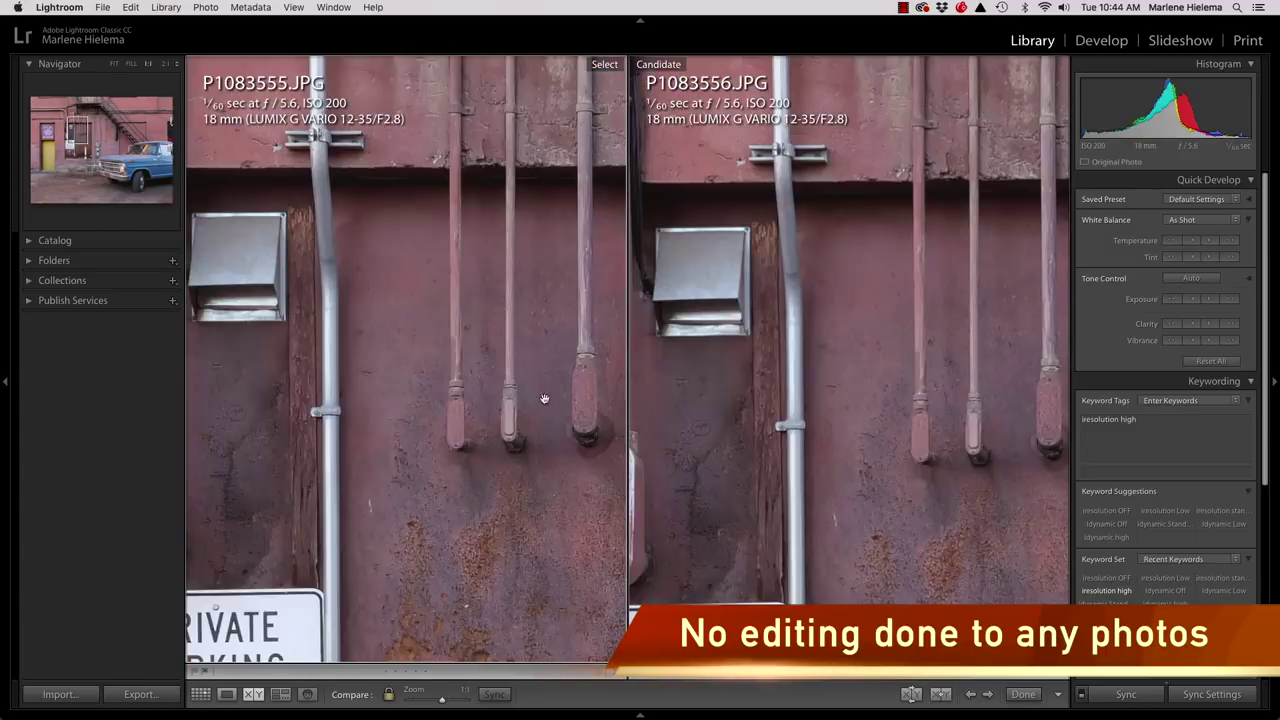
drag(396, 476, 570, 417)
drag(590, 548, 598, 273)
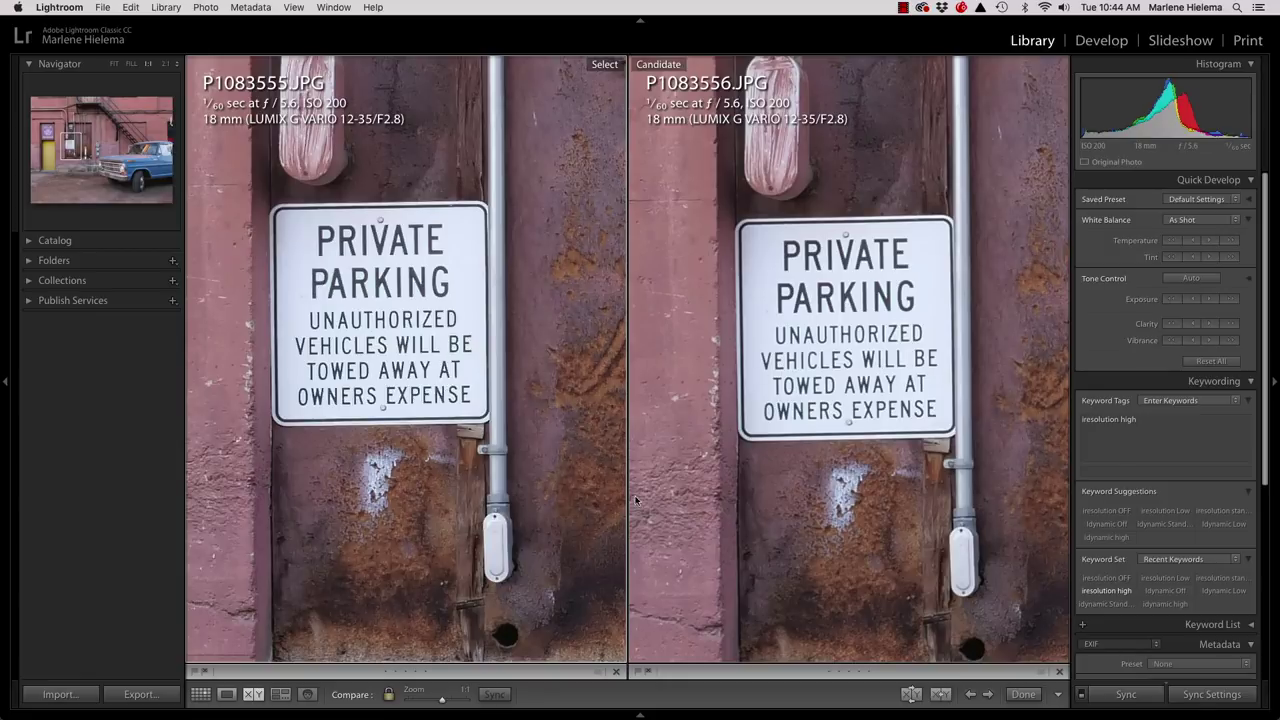
drag(398, 497, 499, 505)
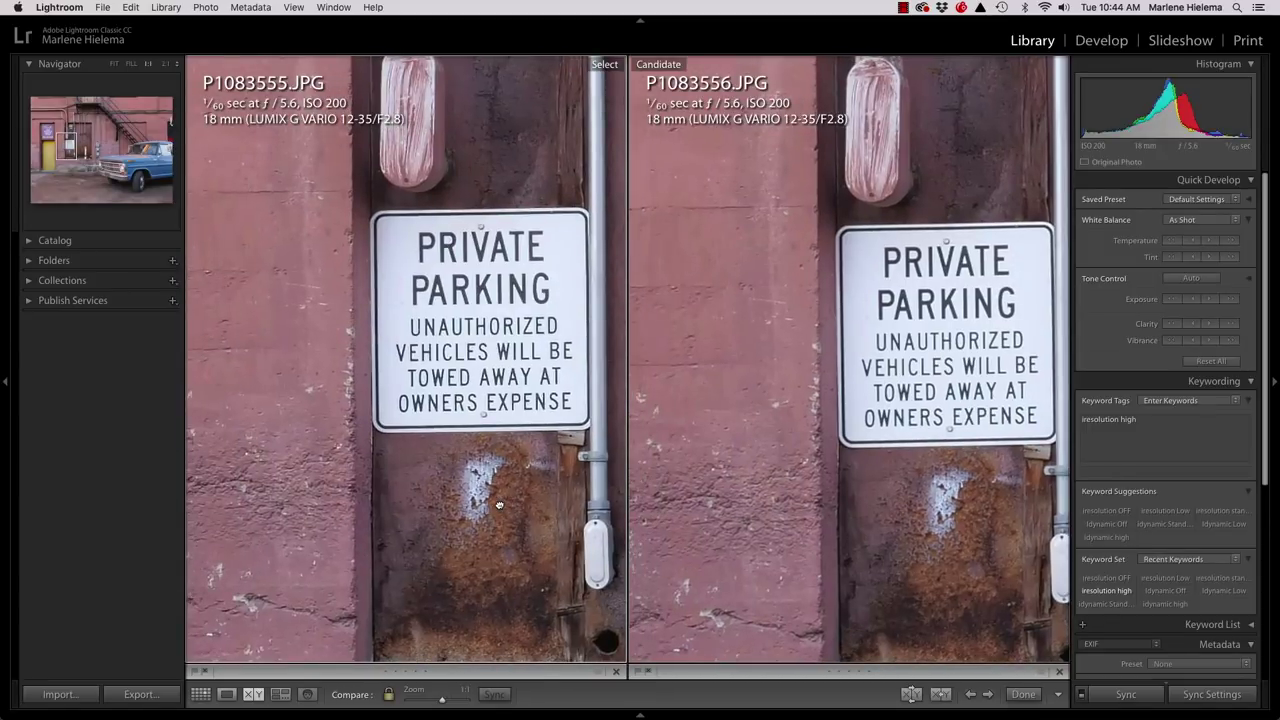
scroll(499, 505, up, 6)
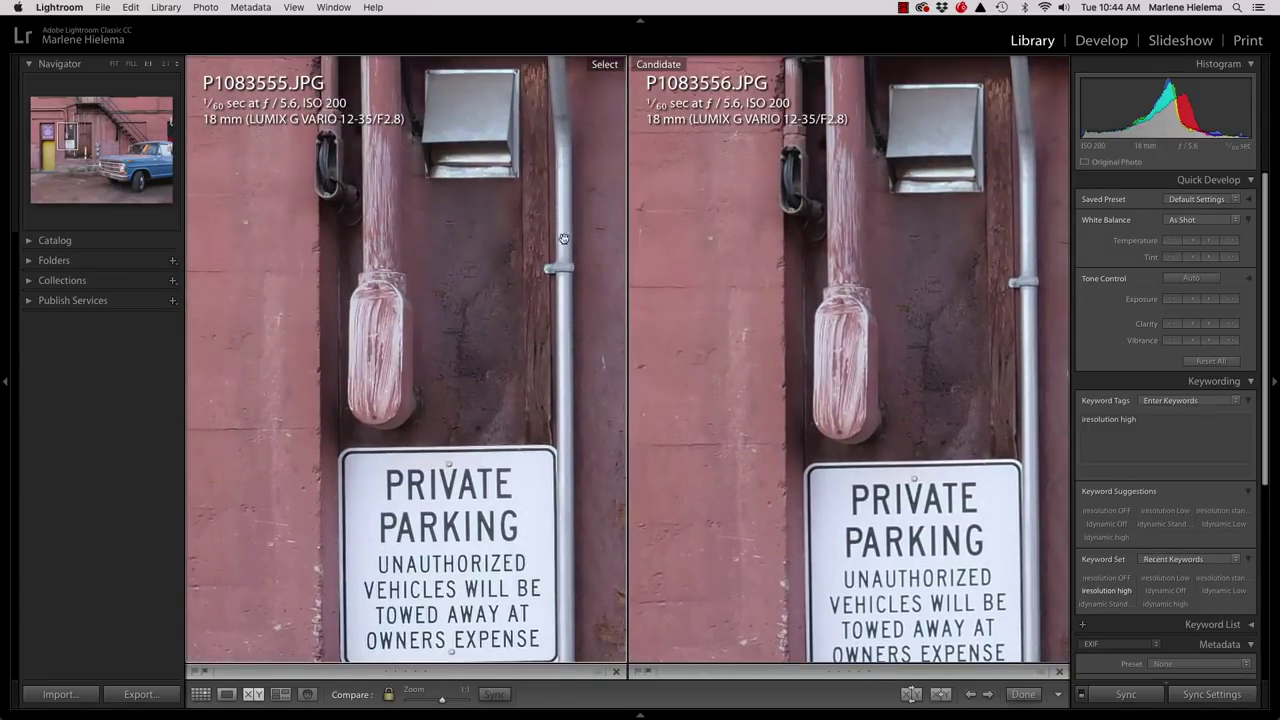
scroll(542, 459, up, 3)
scroll(542, 459, up, 4)
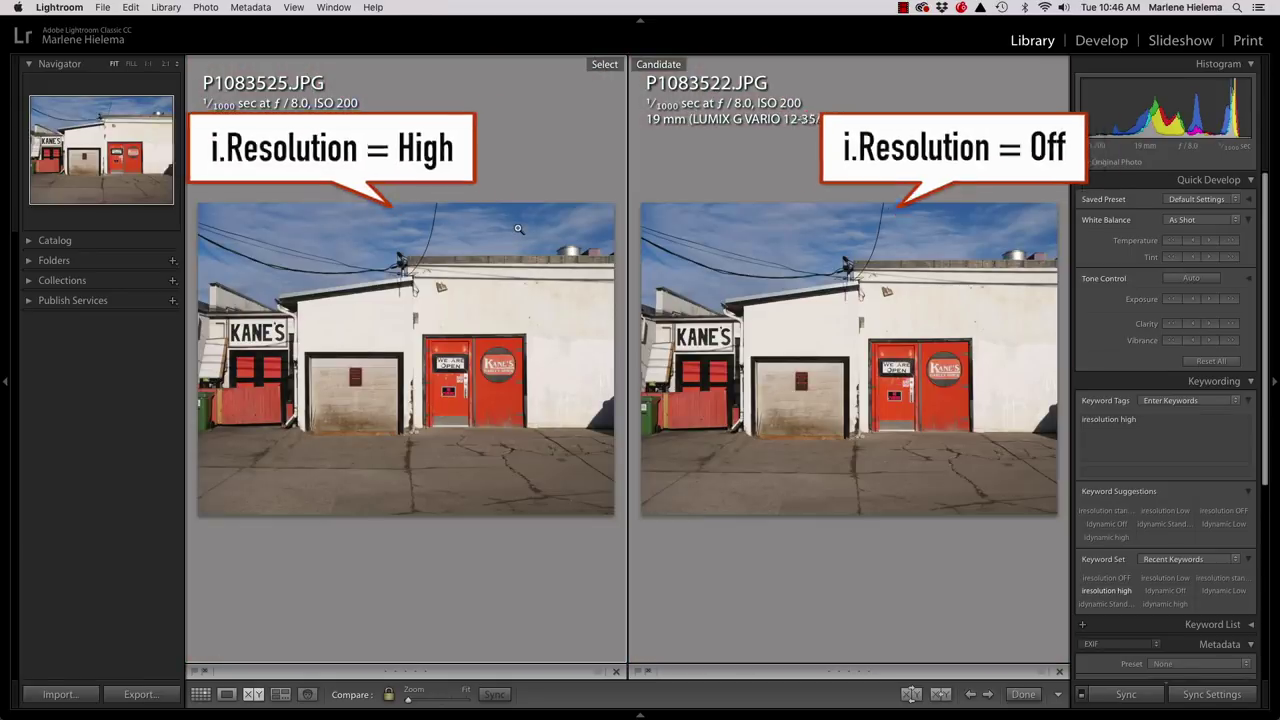
Step: Zoom P1083525.JPG and P1083522.JPG to 1:1 and compare the sky, white wall and cables at the roof corner
click(517, 230)
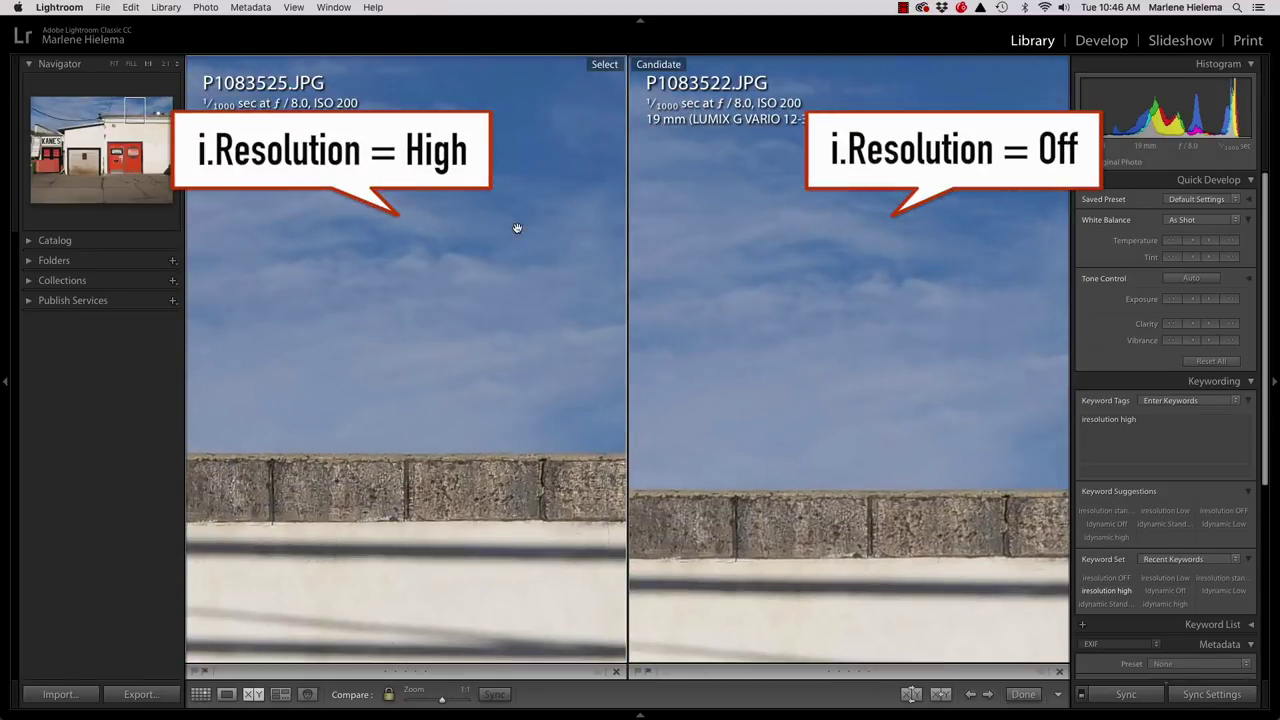
drag(426, 634, 676, 155)
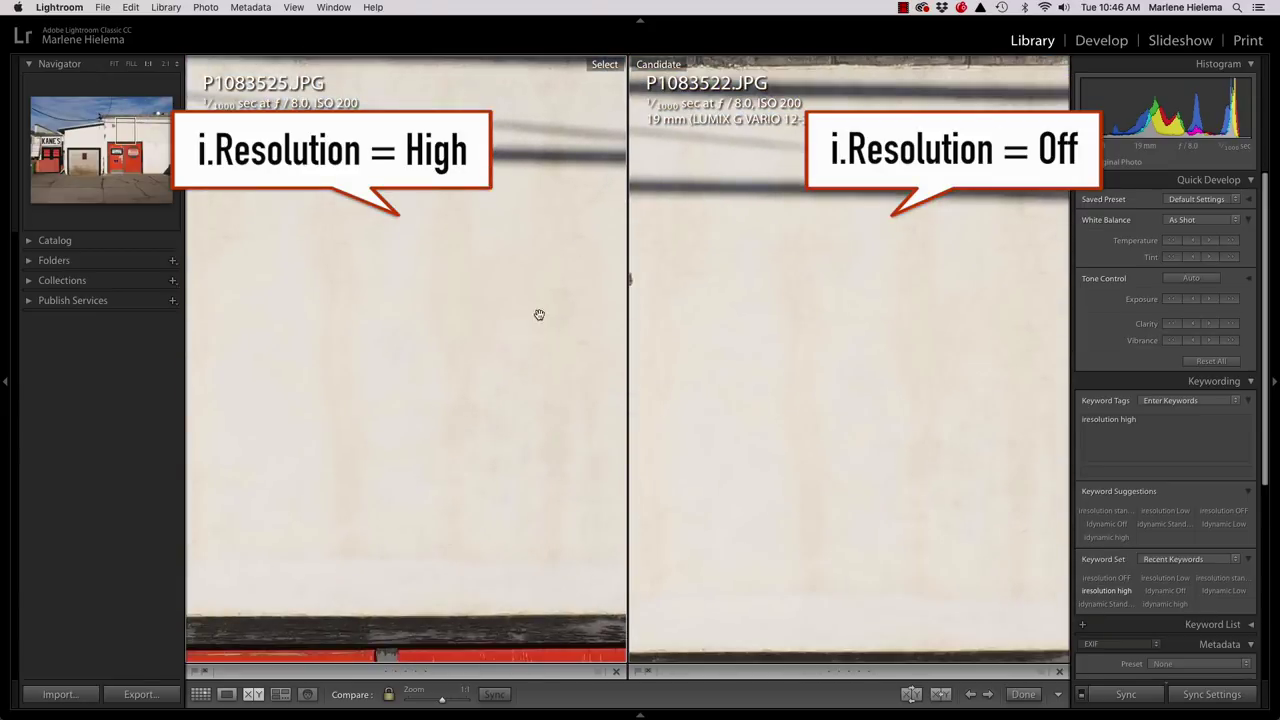
drag(534, 346, 451, 434)
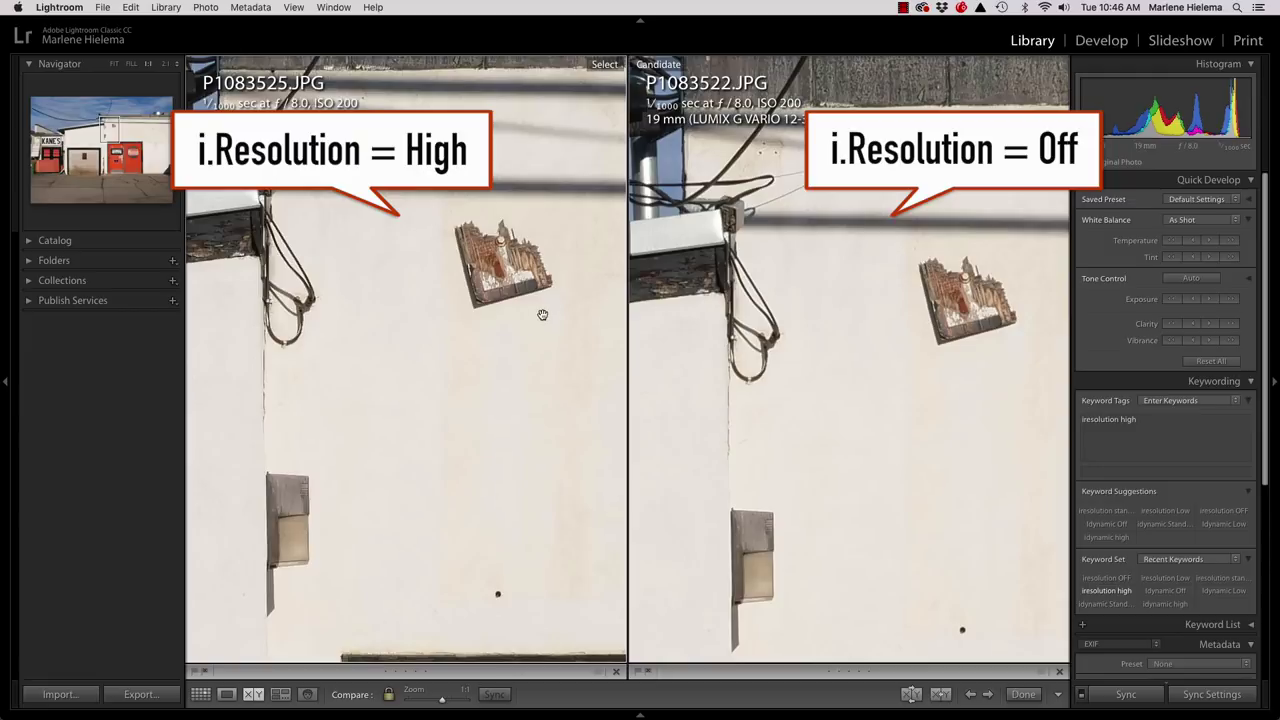
drag(363, 374, 583, 477)
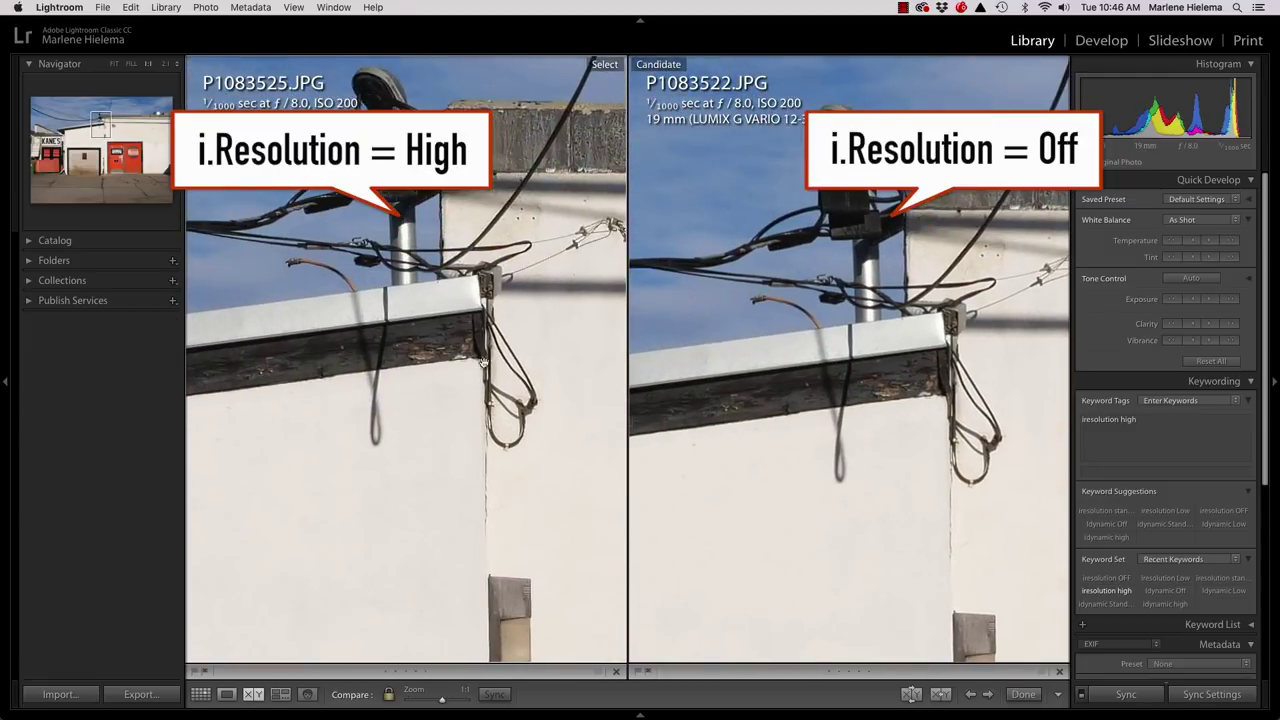
drag(402, 348, 472, 401)
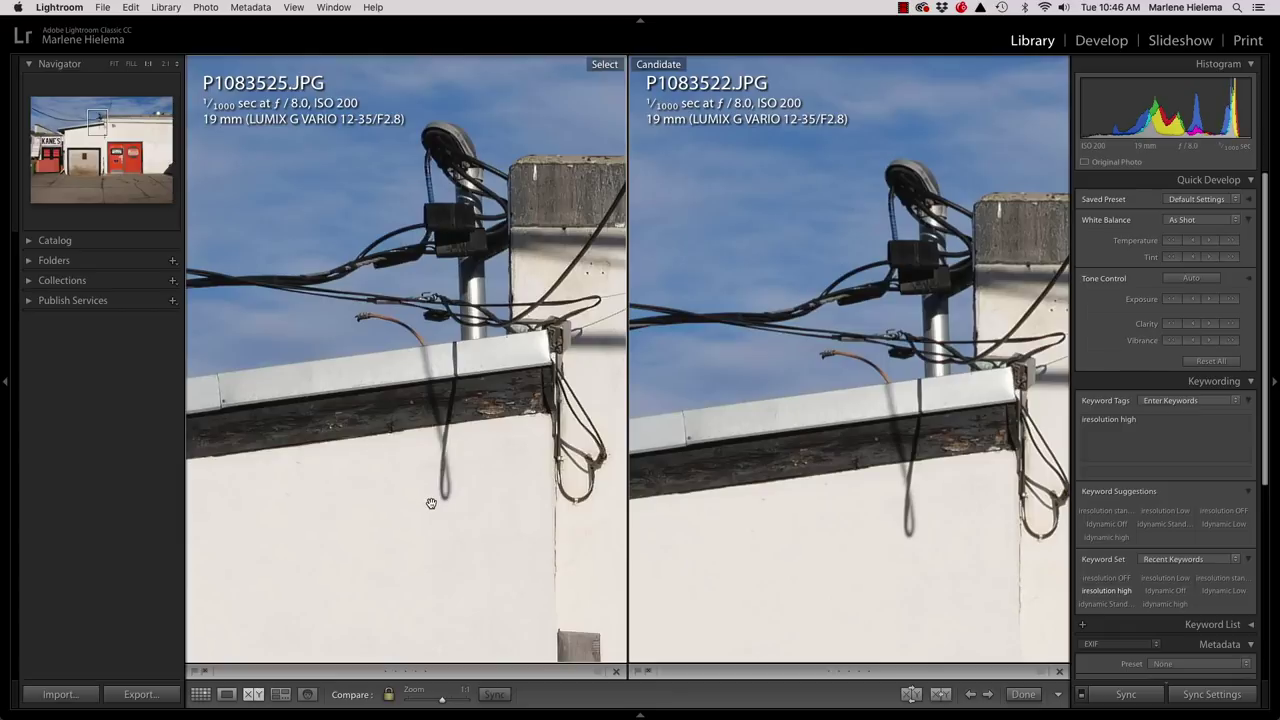
Step: Compare the wooden garage door's frame, grain and Harley Parking Only sign in P1083525.JPG and P1083522.JPG
drag(497, 508, 526, 191)
drag(486, 431, 531, 40)
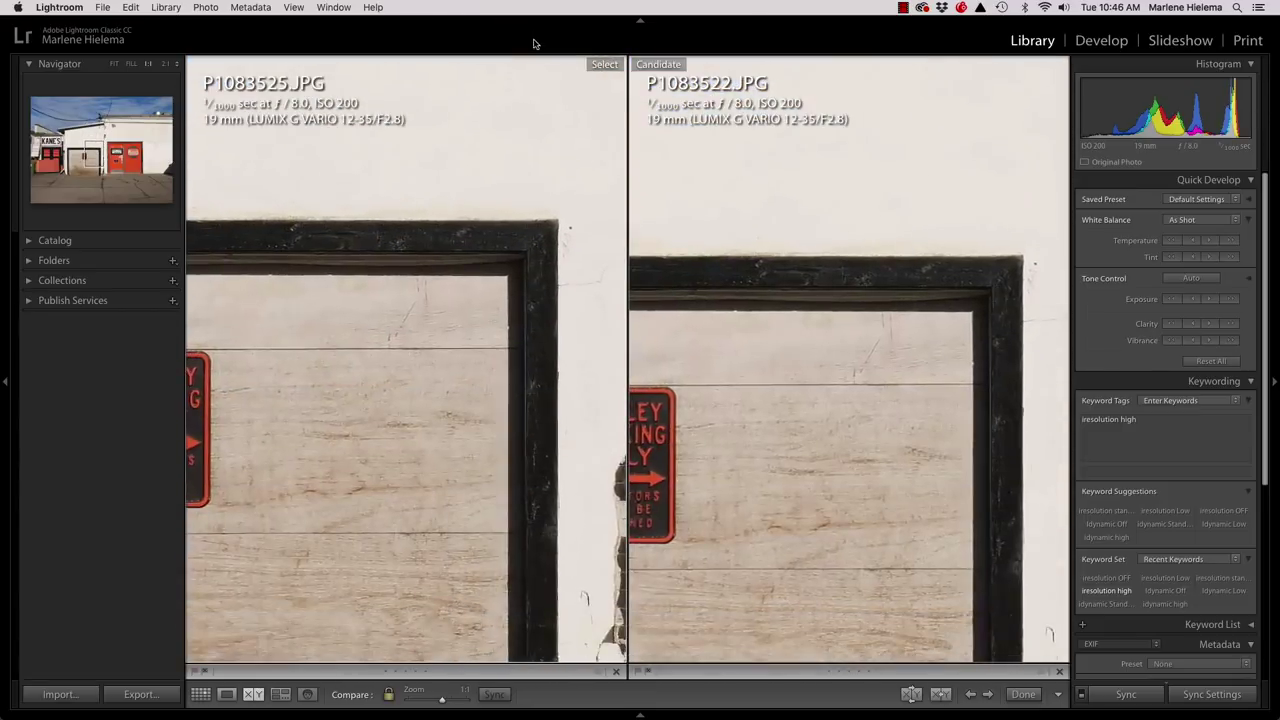
drag(451, 463, 640, 376)
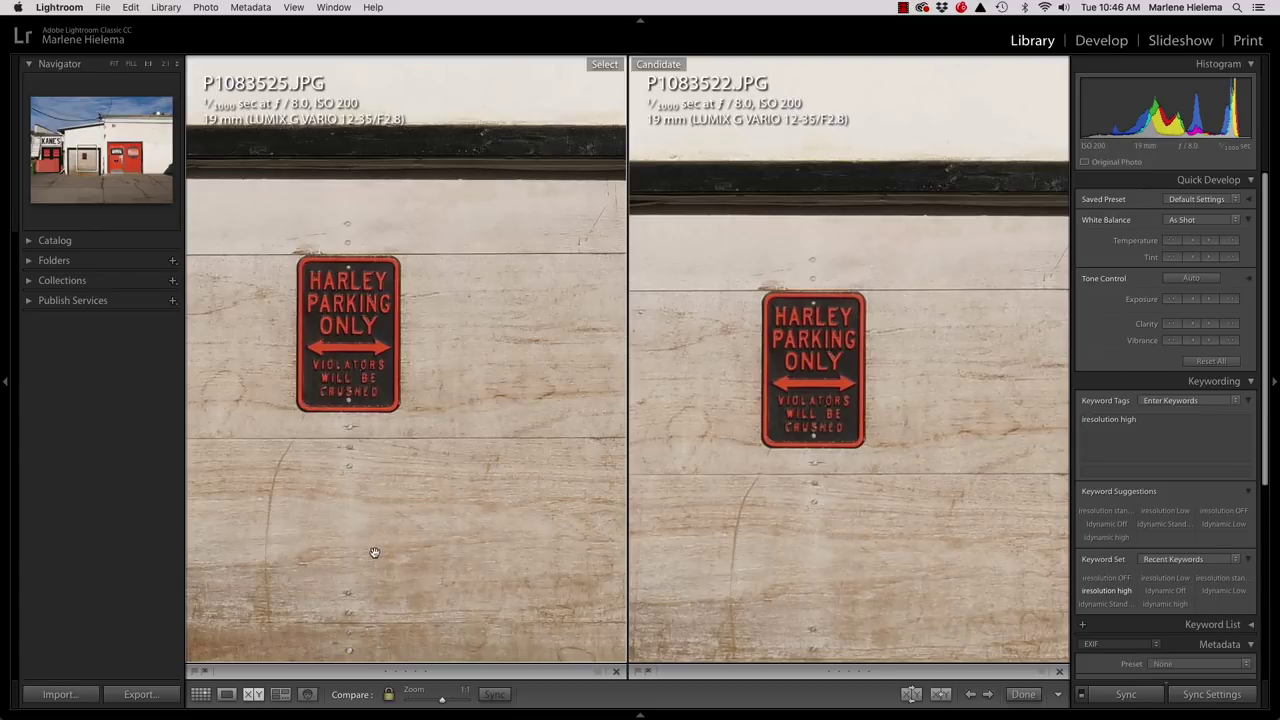
Step: Compare the Kane's sign, the red doors and fence below it, and the leaning white board in both building photos
click(269, 333)
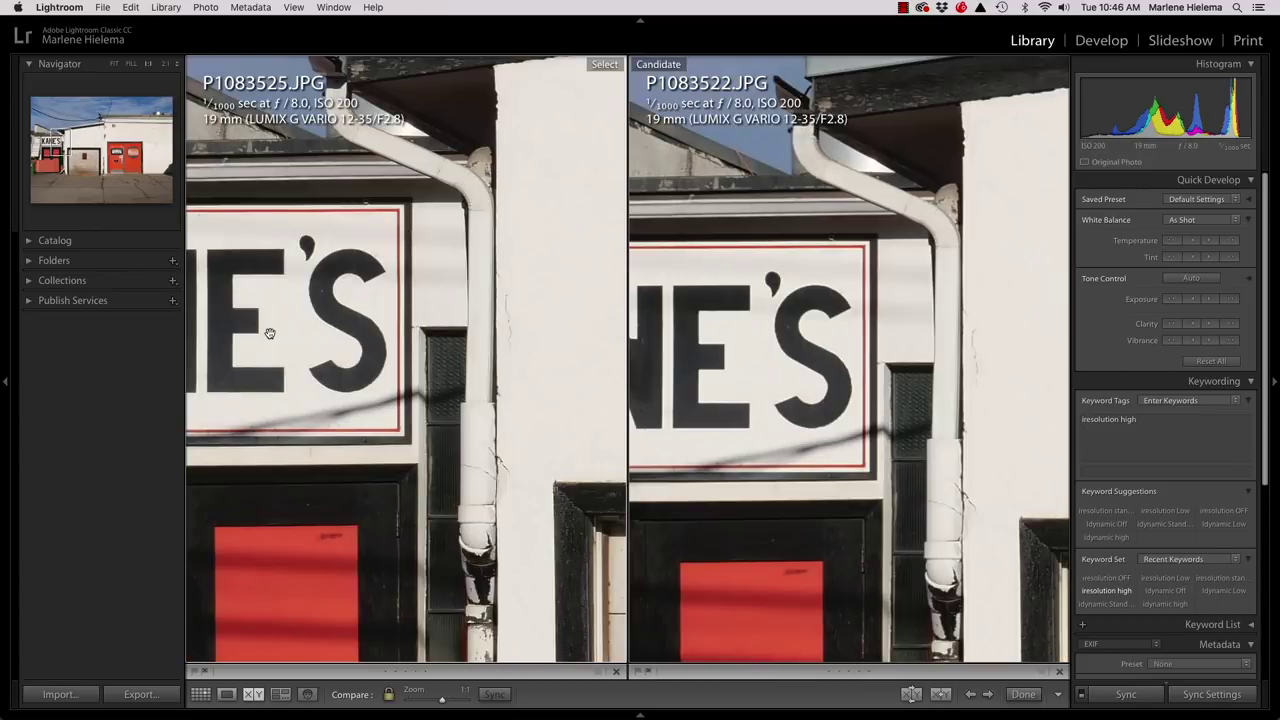
drag(269, 333, 429, 346)
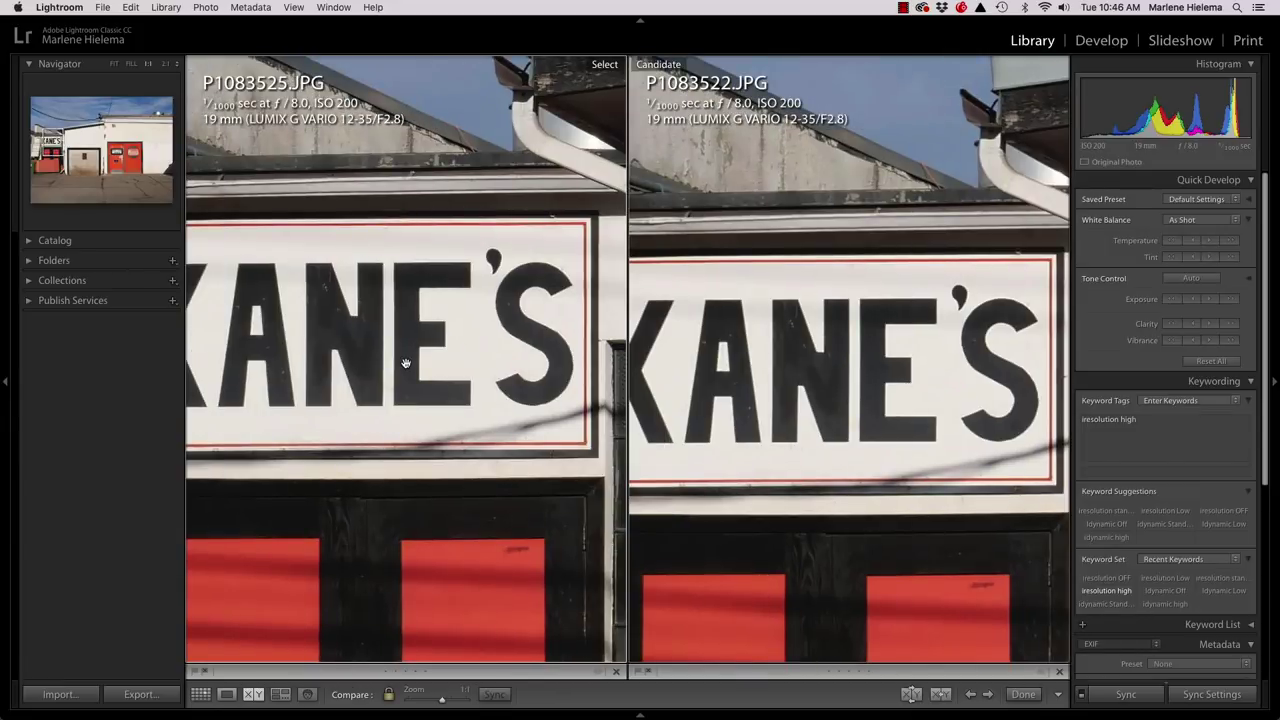
drag(509, 526, 557, 234)
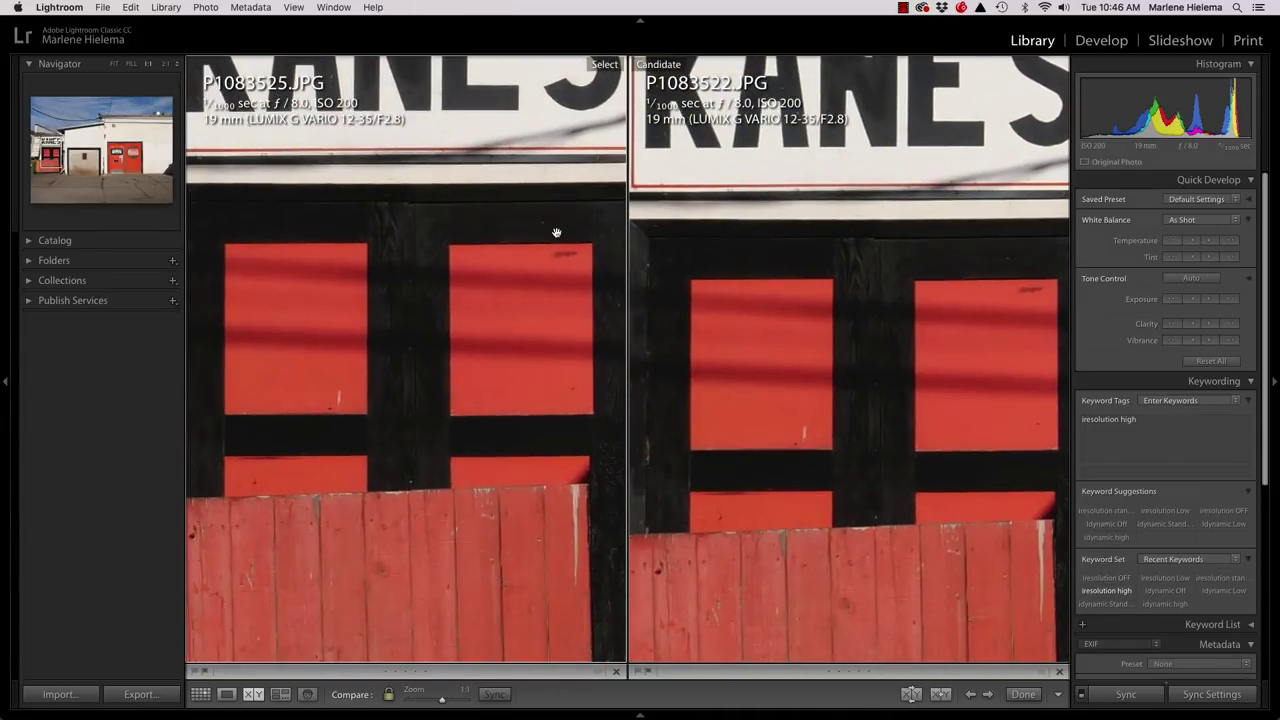
drag(443, 271, 743, 457)
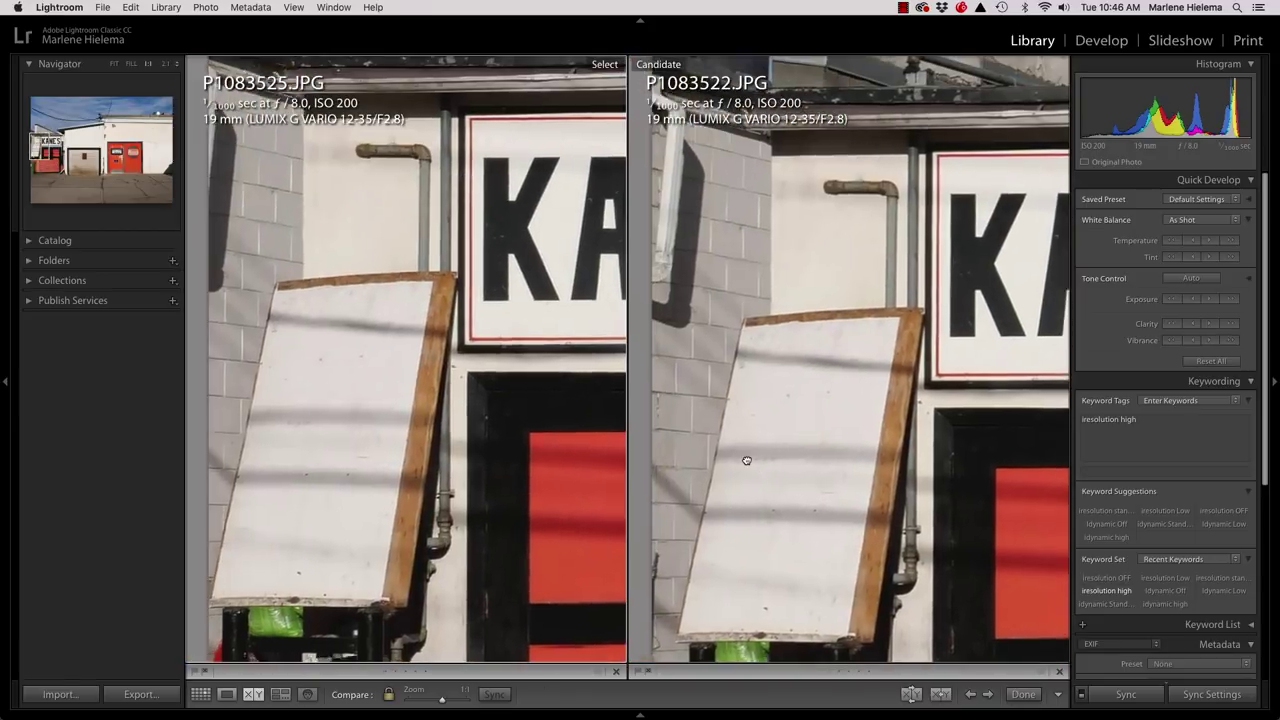
drag(590, 244, 582, 440)
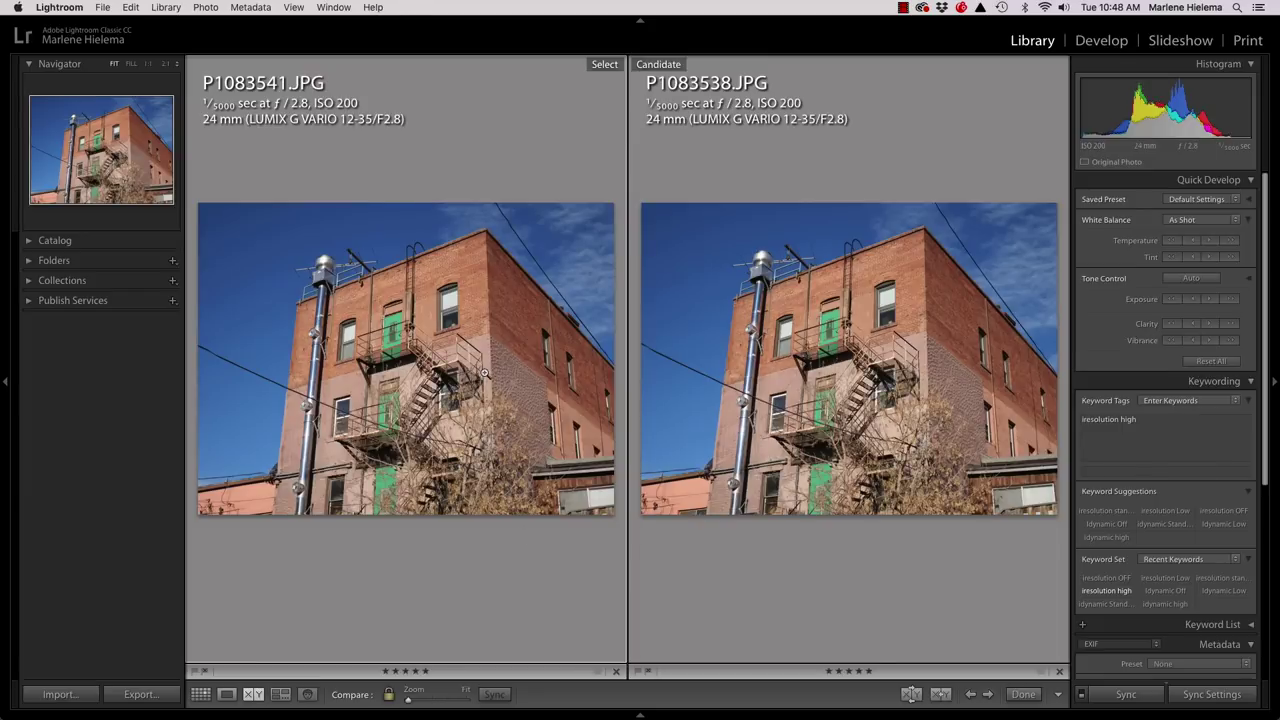
Step: Zoom P1083541.JPG and P1083538.JPG to 1:1 and compare the fire escape, brickwork and upper green door
click(484, 372)
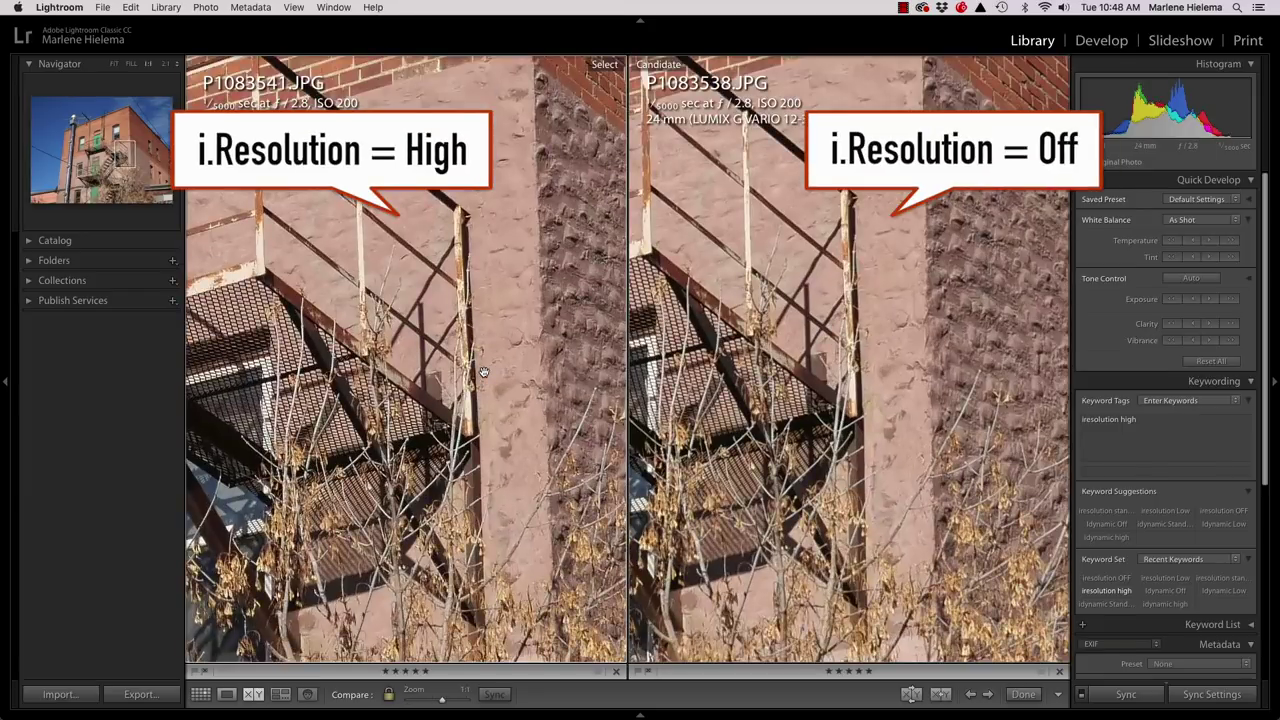
drag(456, 376, 677, 447)
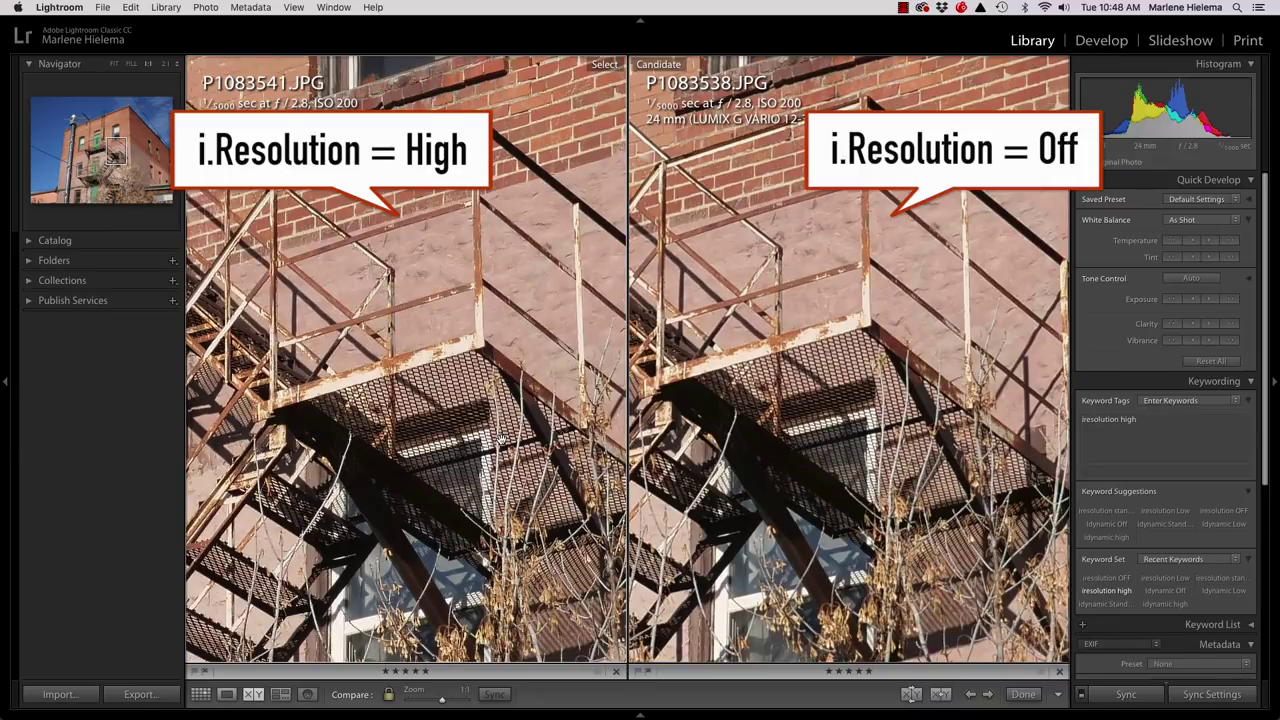
drag(366, 287, 527, 507)
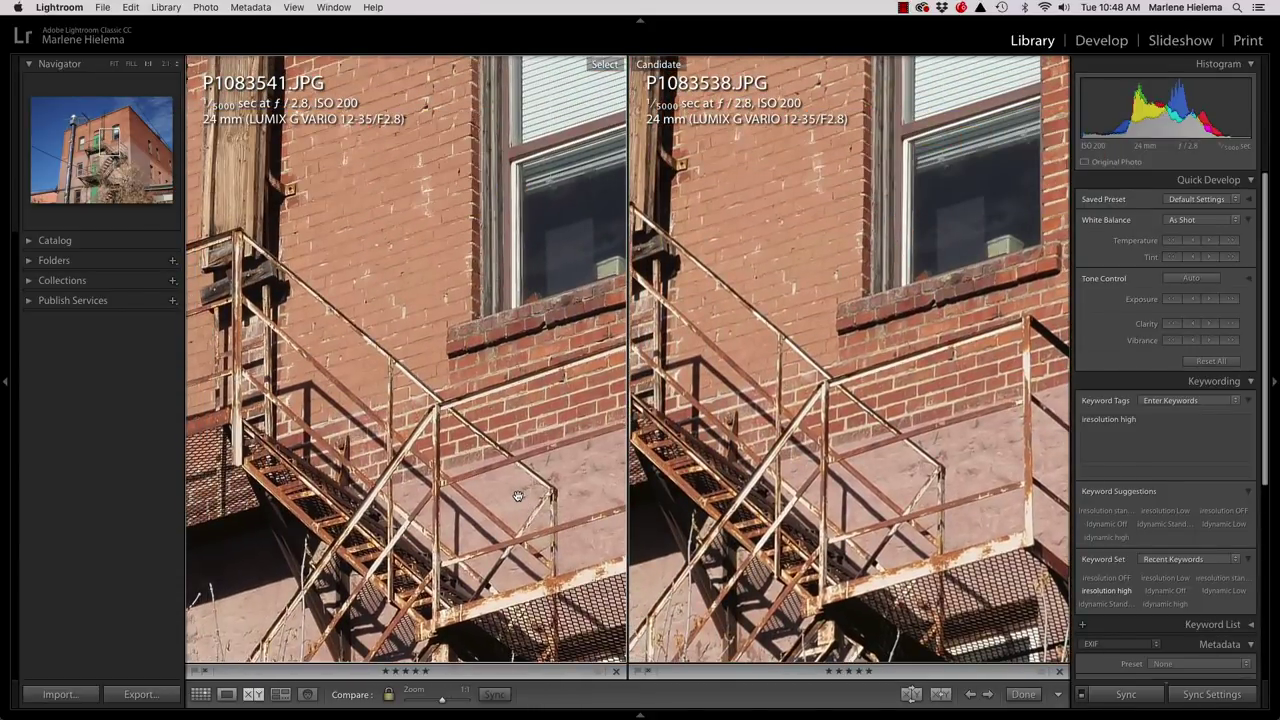
drag(338, 287, 483, 443)
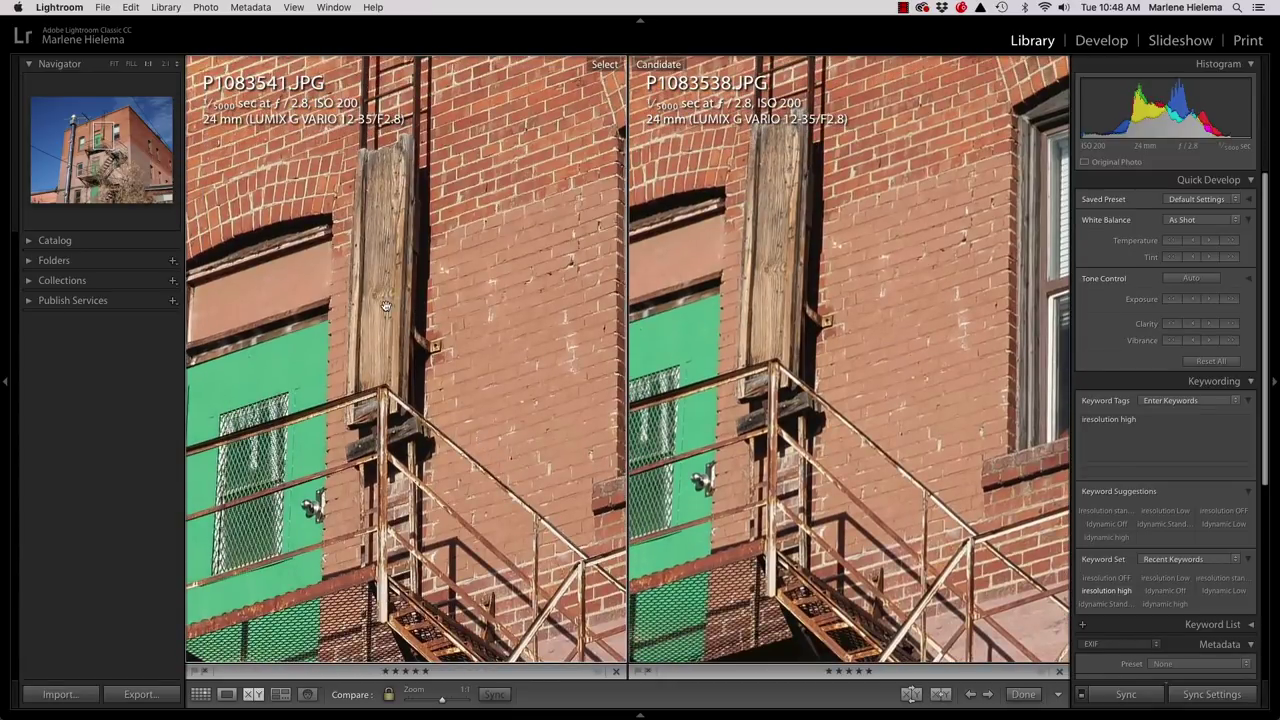
drag(361, 300, 570, 316)
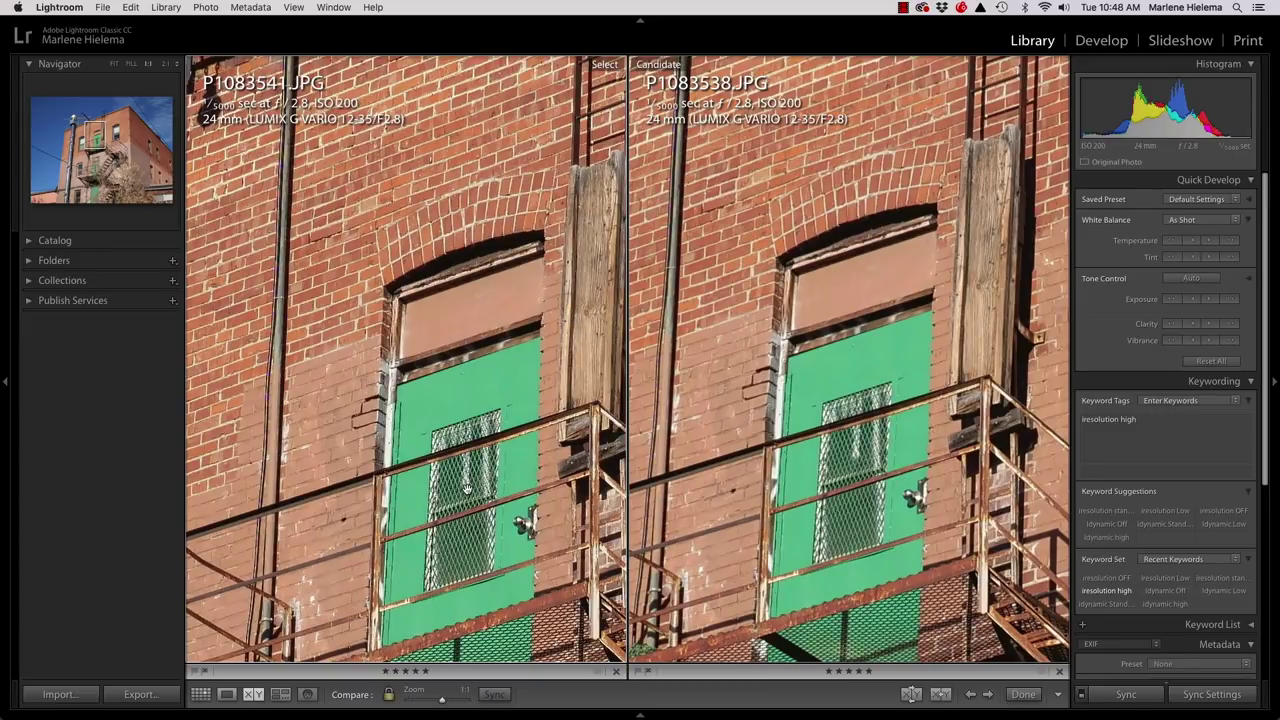
Step: Compare the rooftop pulley, antenna, brick edge and shiny metal chimney pipe in P1083541.JPG and P1083538.JPG
scroll(535, 342, up, 5)
drag(631, 172, 648, 370)
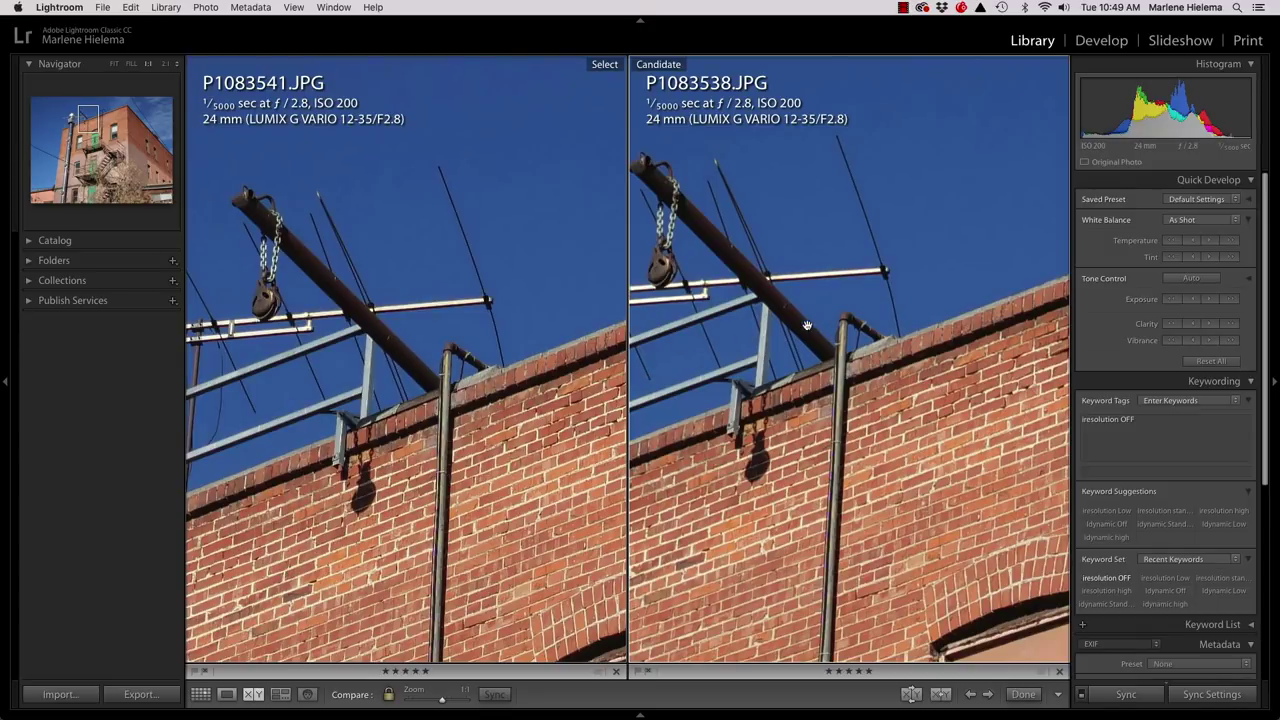
drag(437, 381, 528, 318)
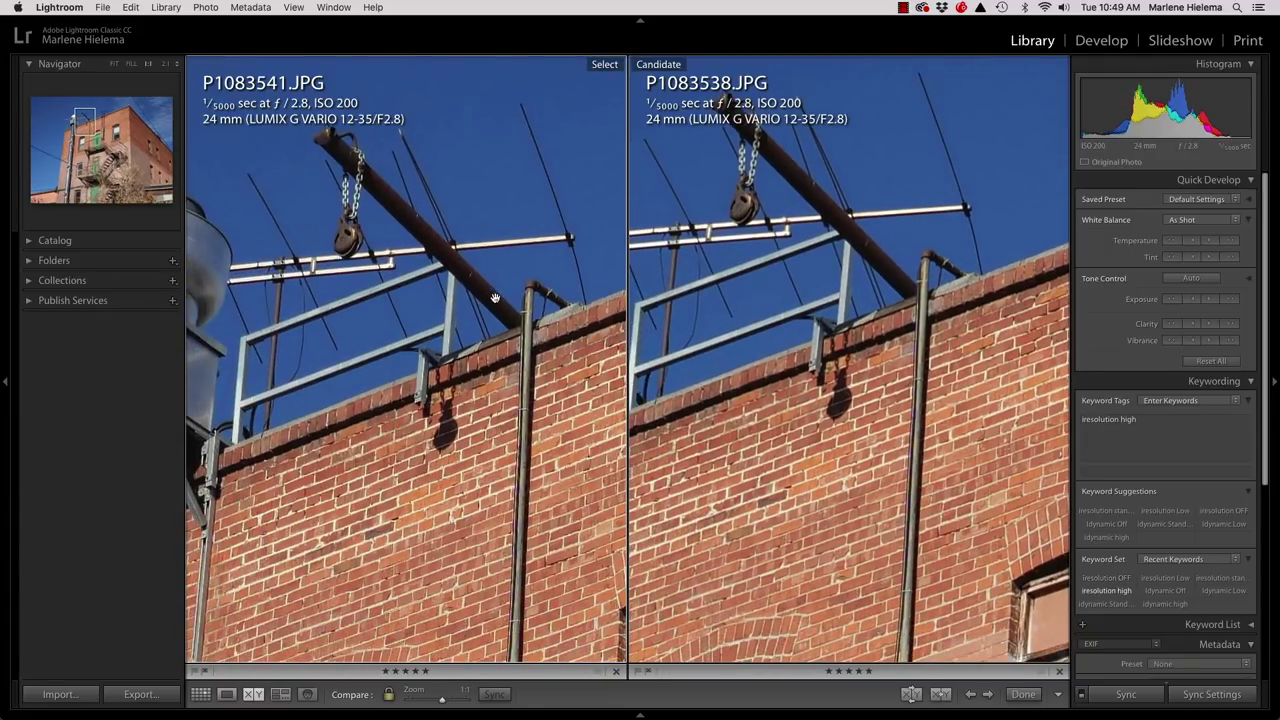
click(838, 262)
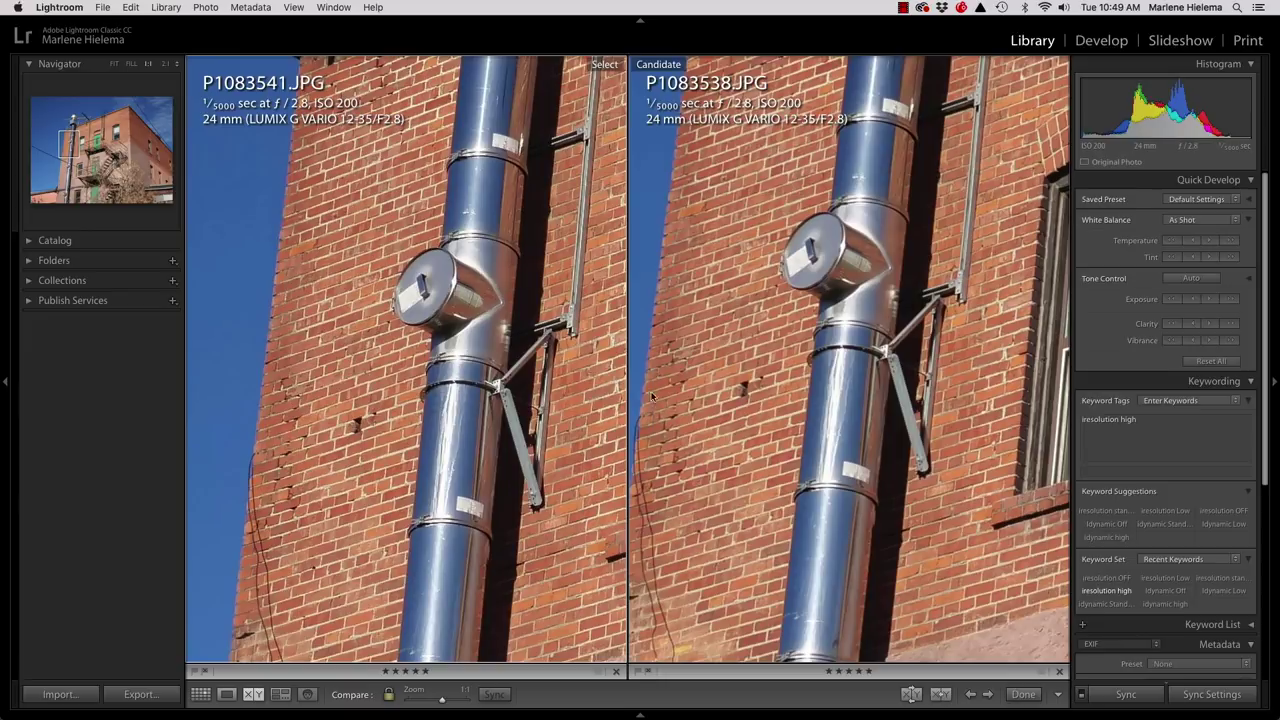
drag(668, 404, 722, 400)
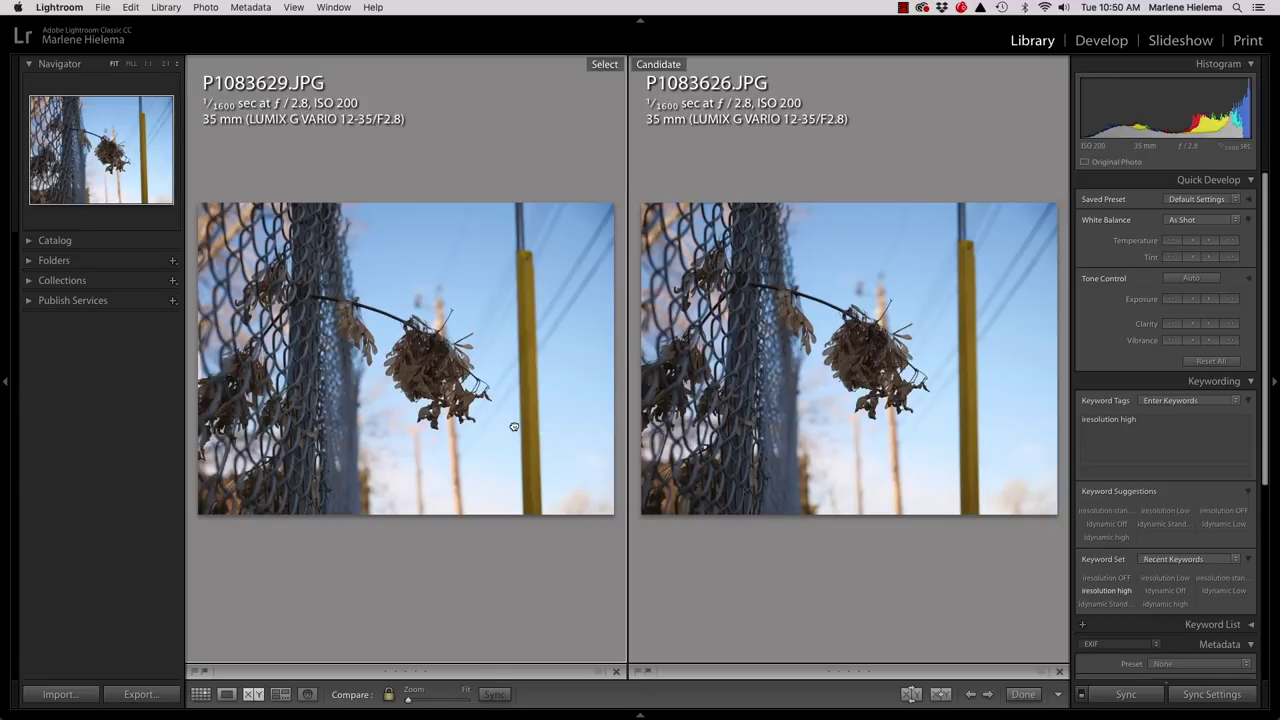
Step: Zoom into P1083629.JPG and P1083626.JPG and compare the texture of the dried leaf cluster and its seed pods at 1:1
click(514, 427)
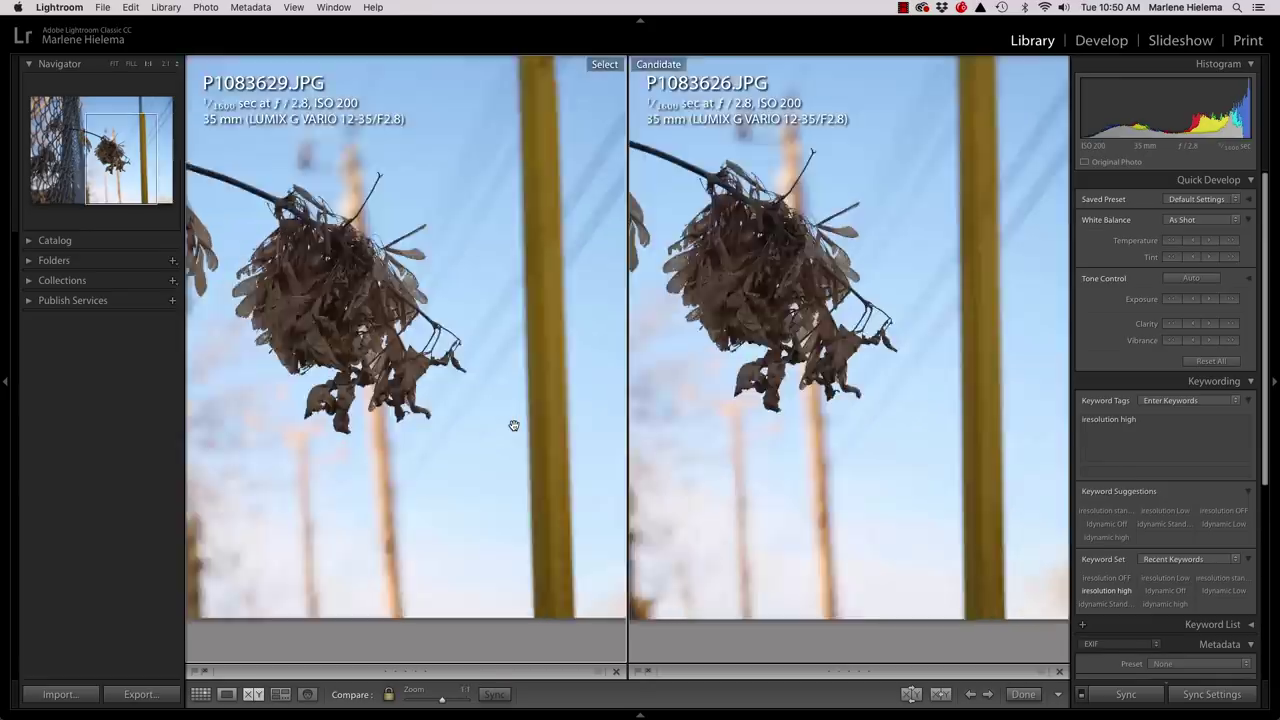
drag(386, 346, 806, 606)
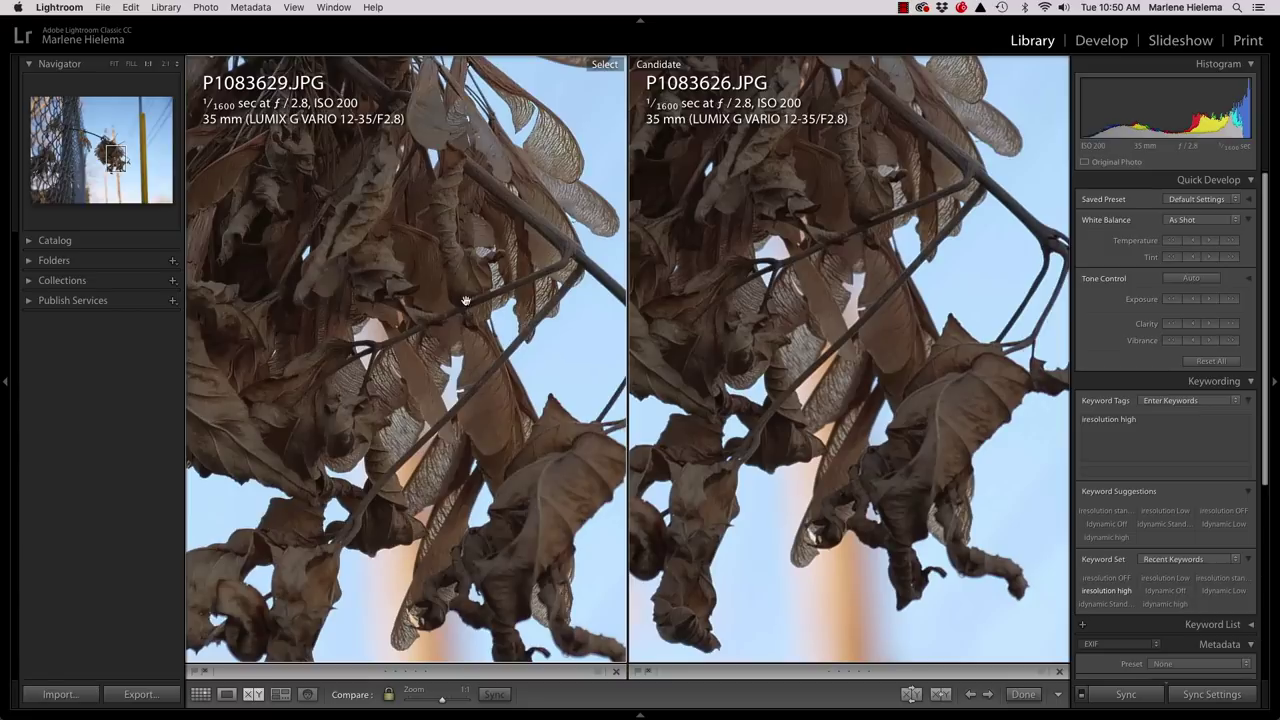
drag(544, 162, 500, 285)
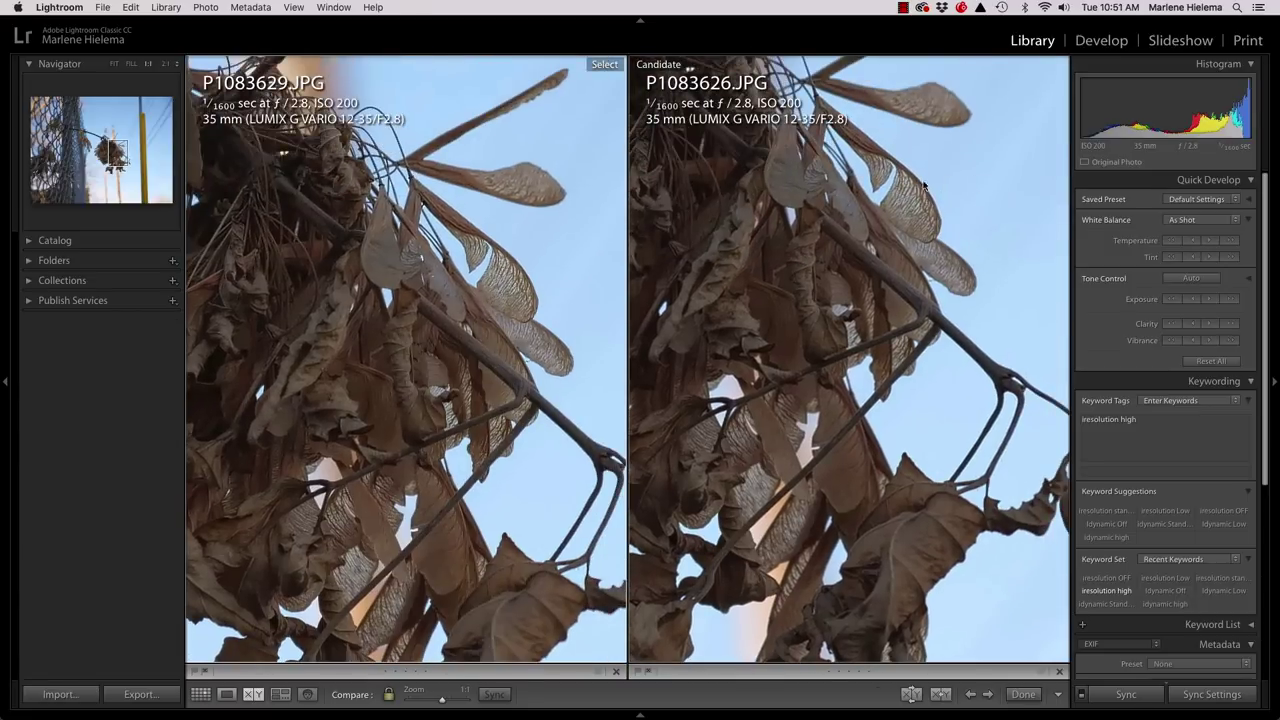
drag(563, 443, 764, 386)
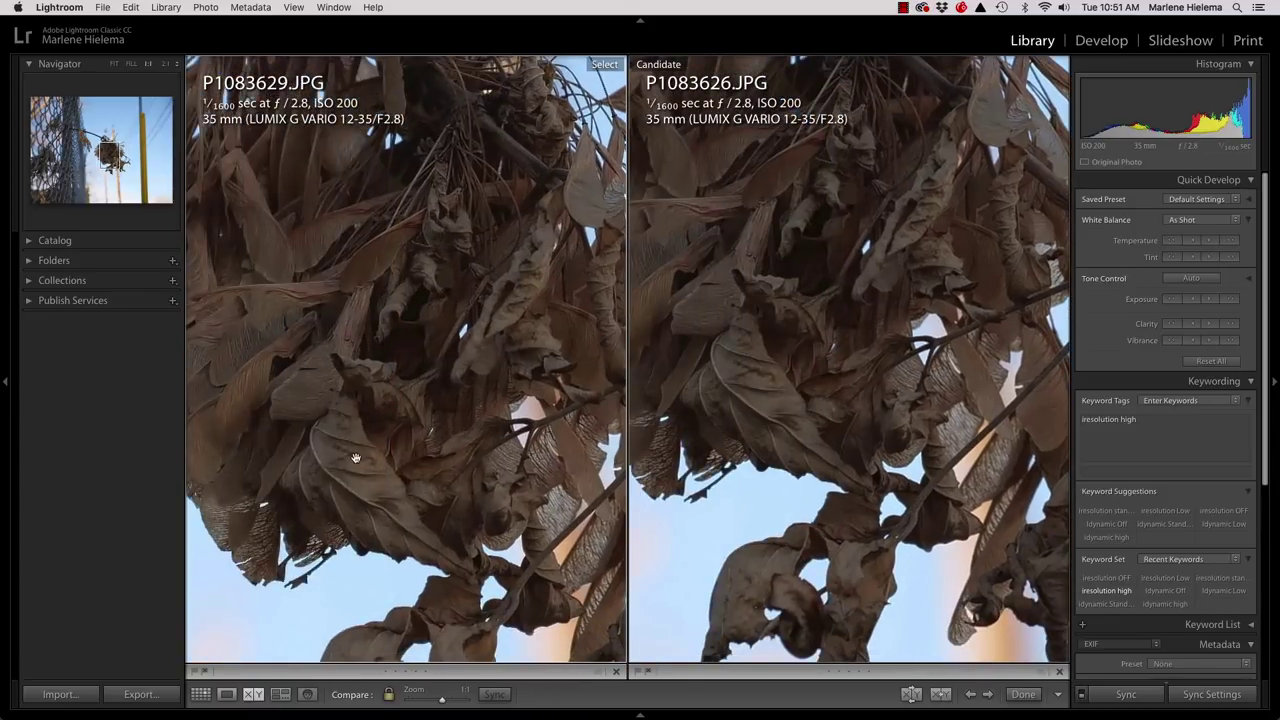
Step: Compare the leaf cluster's outer seed pods, the hanging pods beside it and the blurred fence in P1083629.JPG and P1083626.JPG
drag(343, 449, 651, 464)
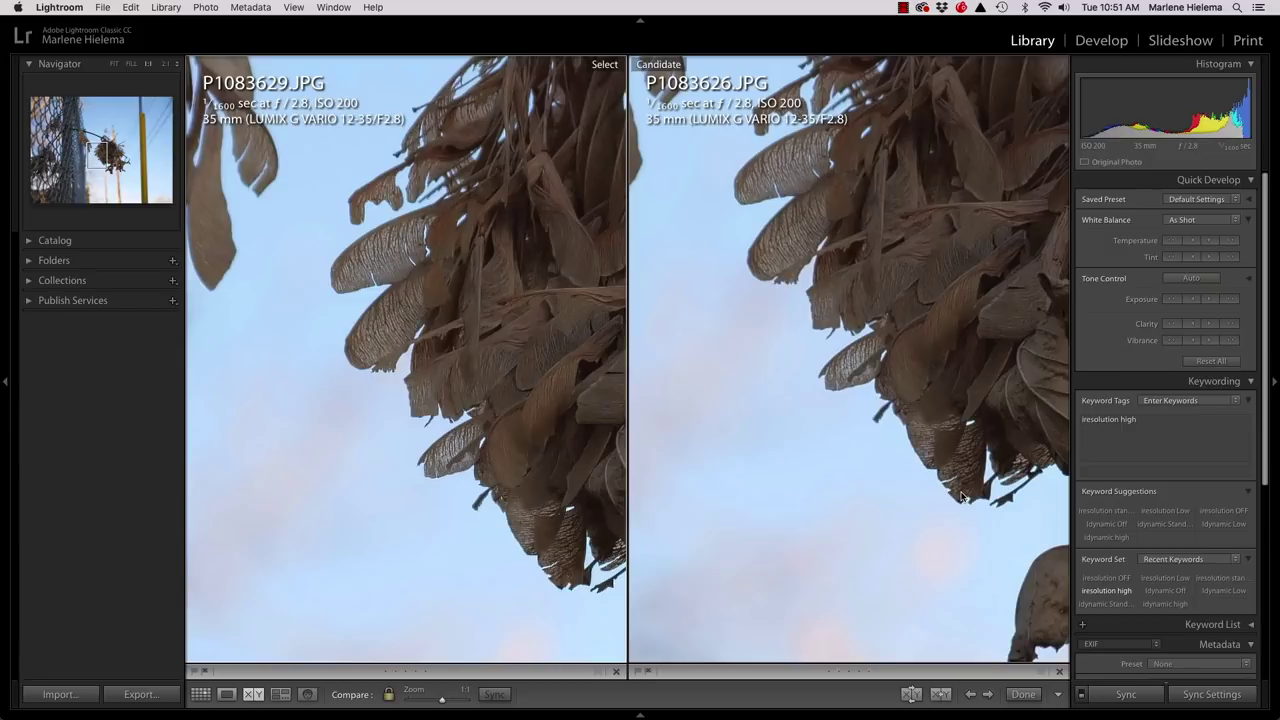
drag(350, 286, 441, 455)
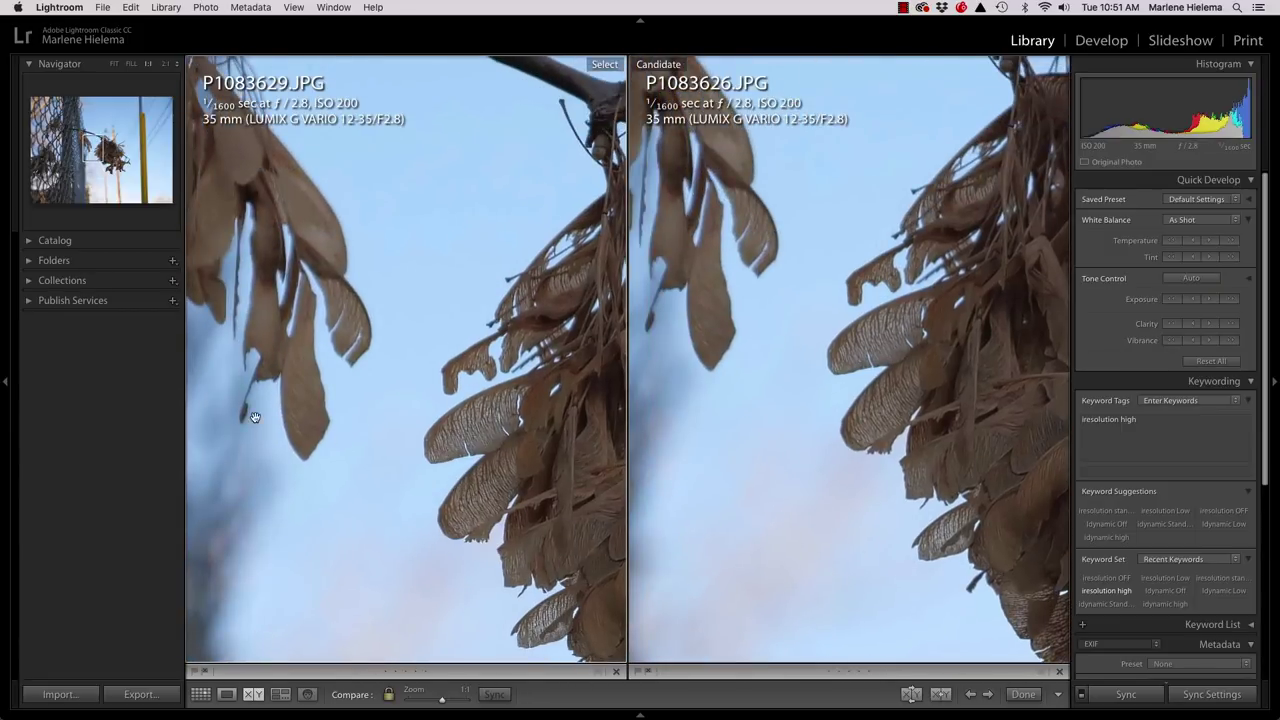
drag(253, 417, 489, 356)
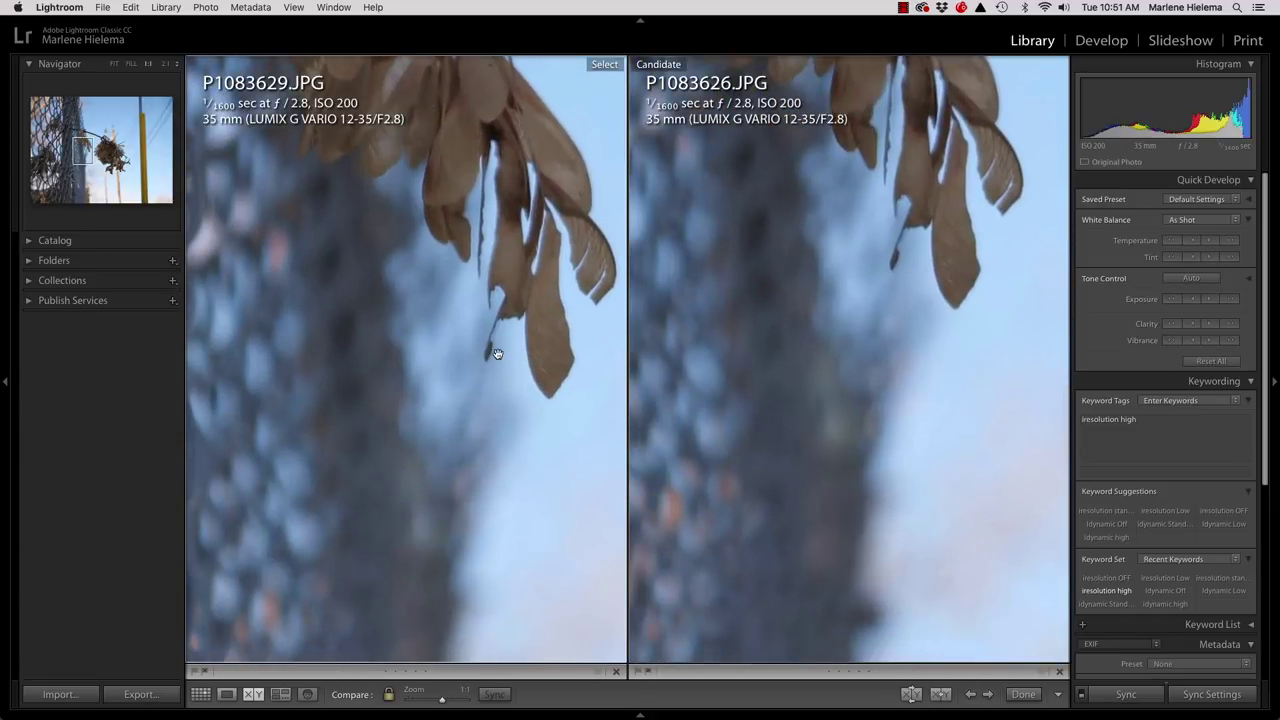
Step: Compare the lowest hanging seed pods against the blurred background in P1083629.JPG and P1083626.JPG
drag(511, 477, 474, 451)
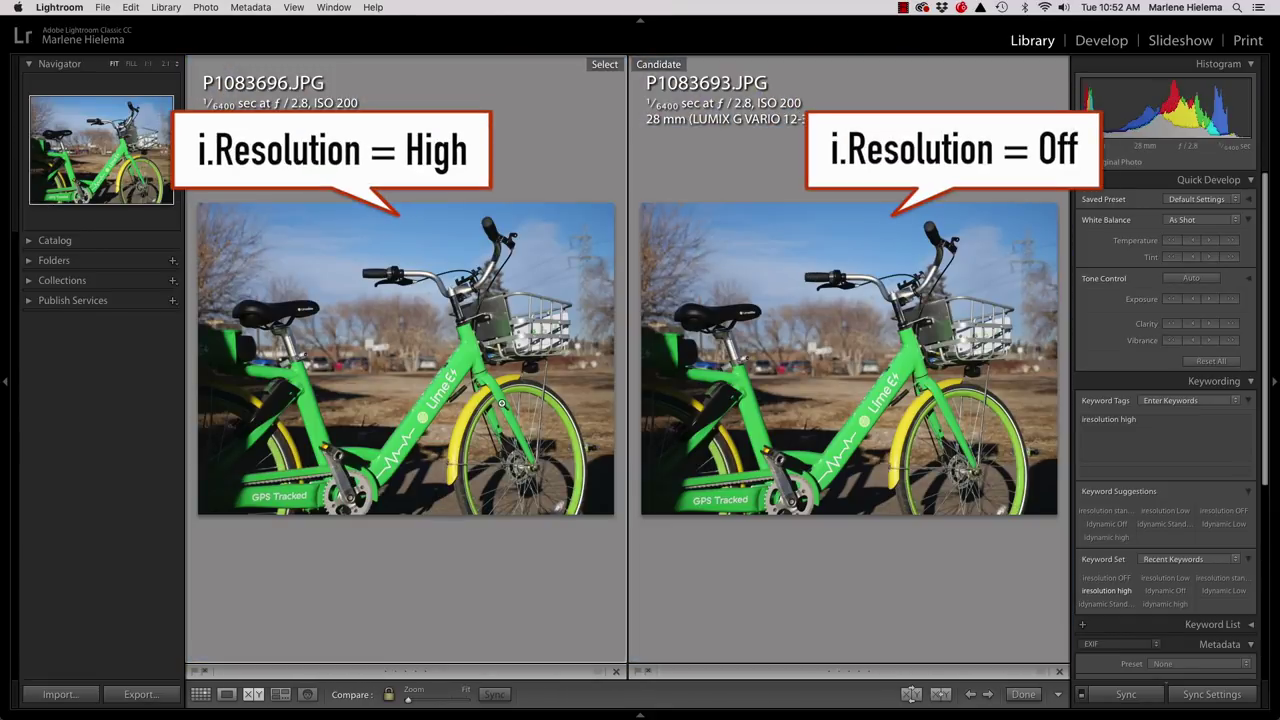
Step: Zoom P1083696.JPG and P1083693.JPG to 1:1 and compare the bike's front fork, head tube, steering column and handlebar clamp
click(501, 402)
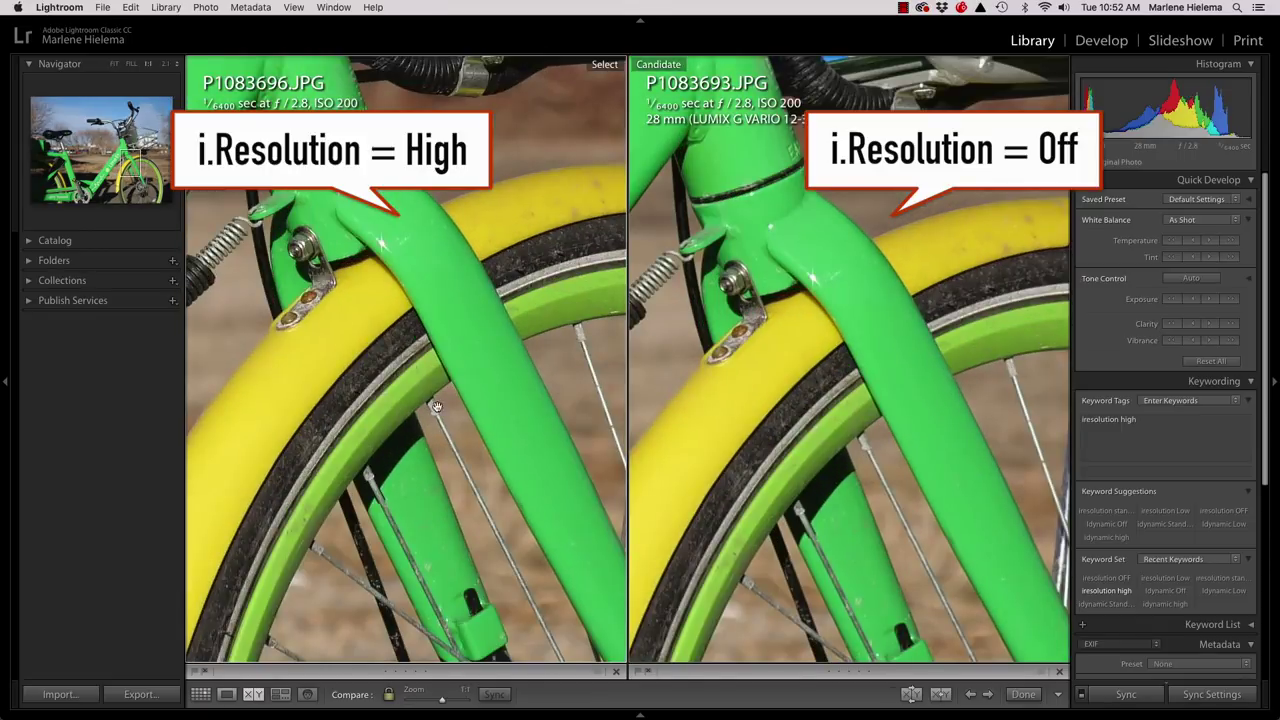
drag(410, 258, 475, 510)
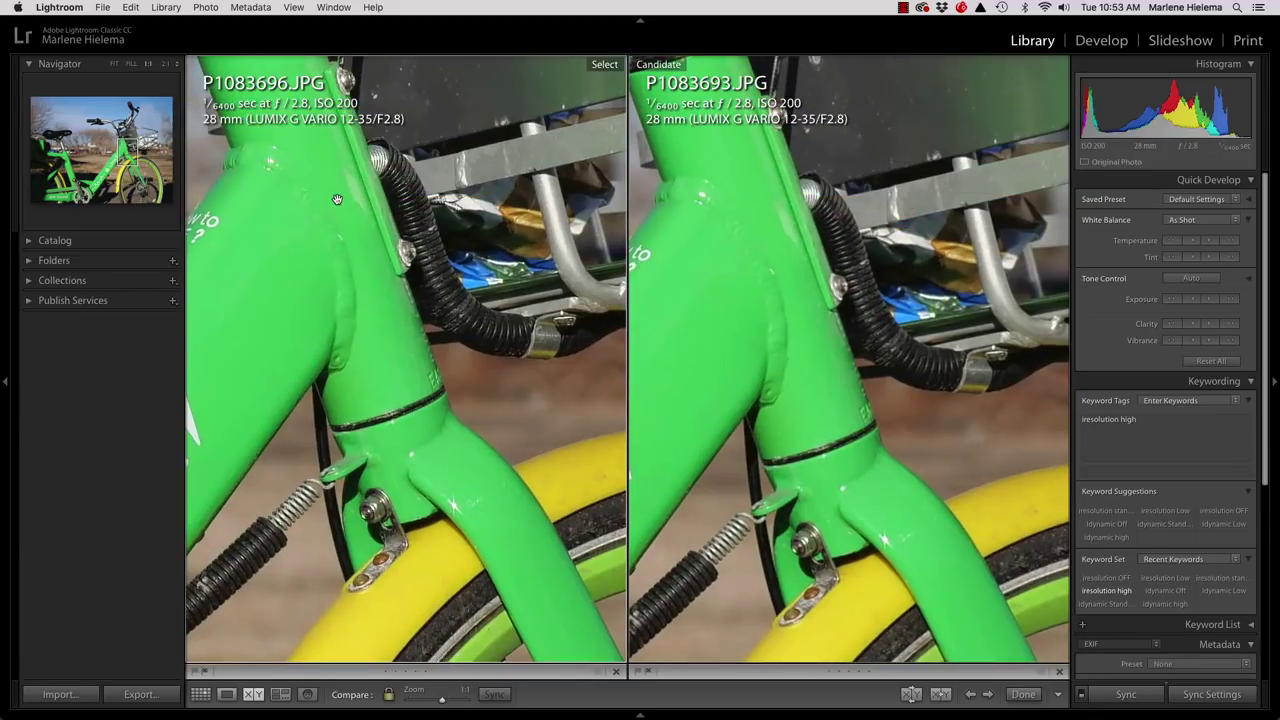
drag(337, 200, 426, 522)
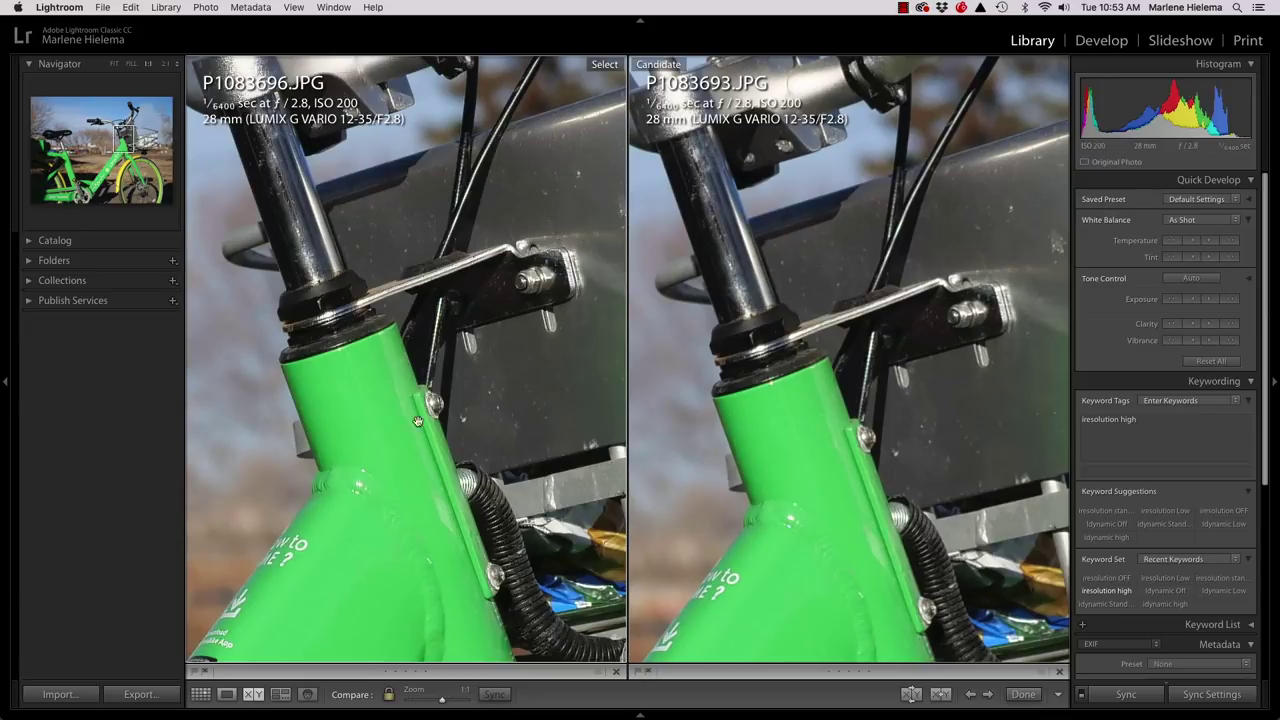
drag(446, 163, 465, 382)
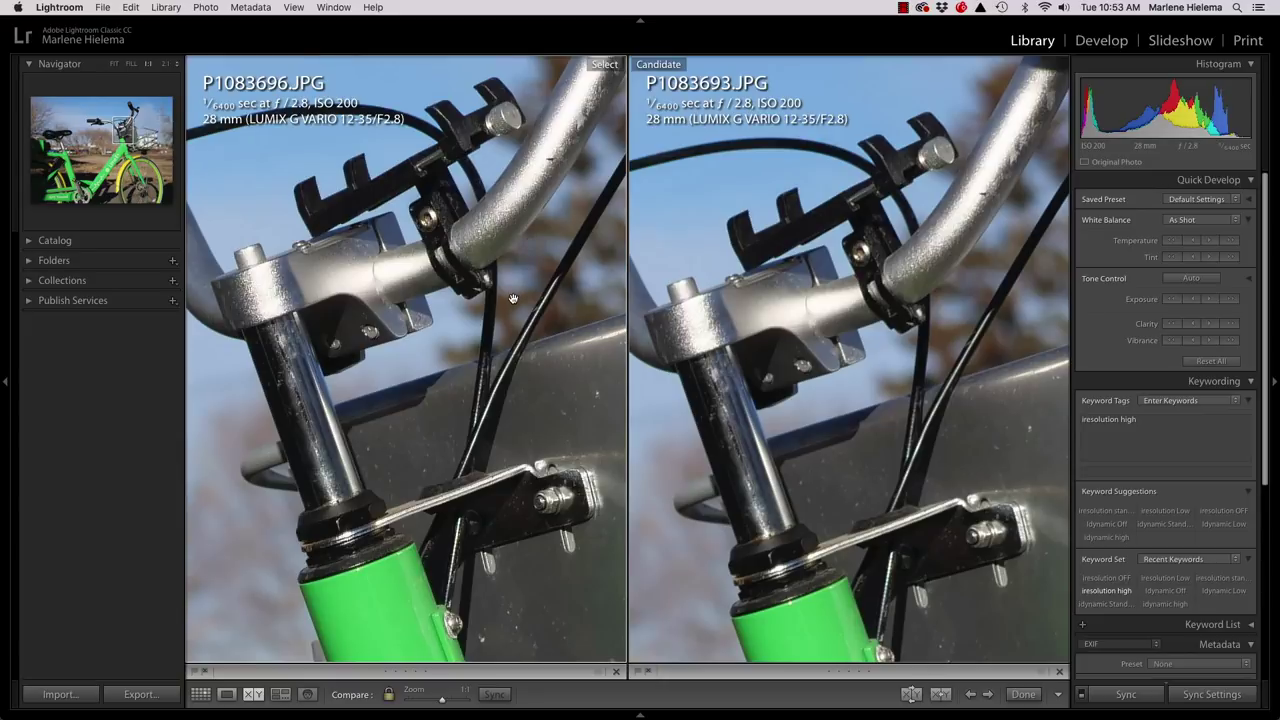
drag(373, 442, 509, 229)
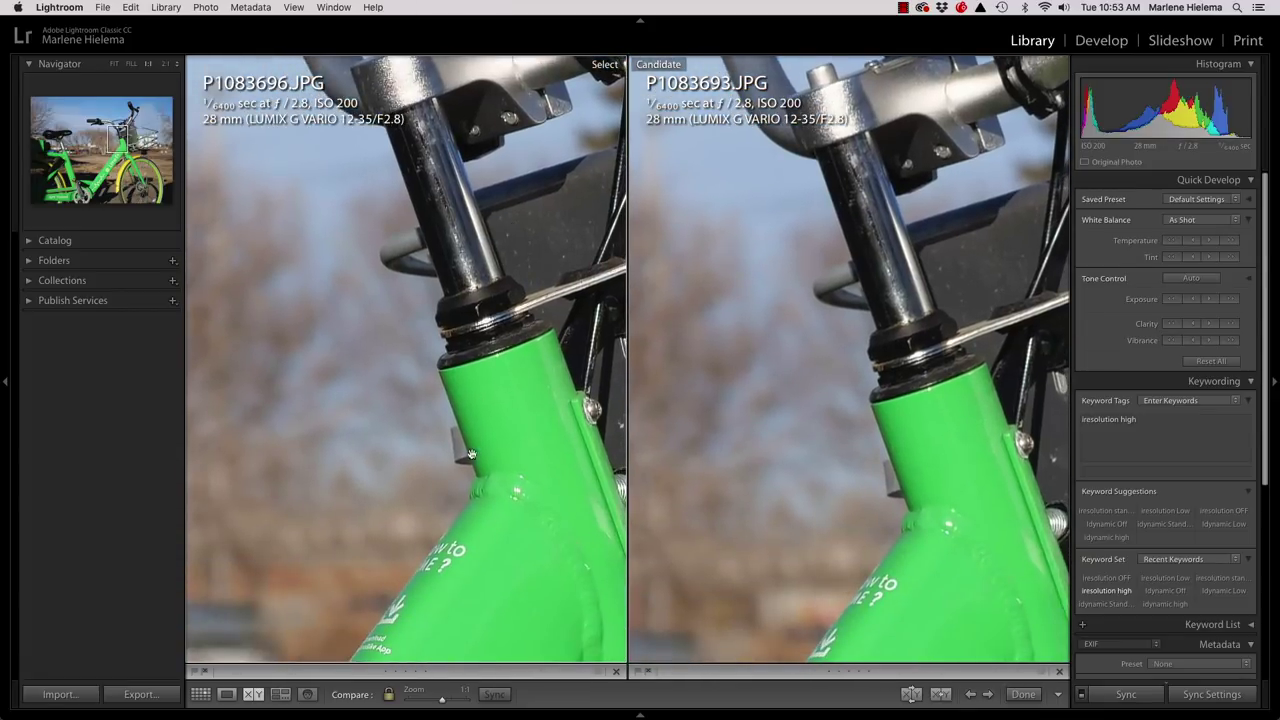
Step: Compare the bike frame's Lime E lettering, small decals, black spring and yellow fender in both photos, and return to the fitted view
drag(483, 591, 509, 210)
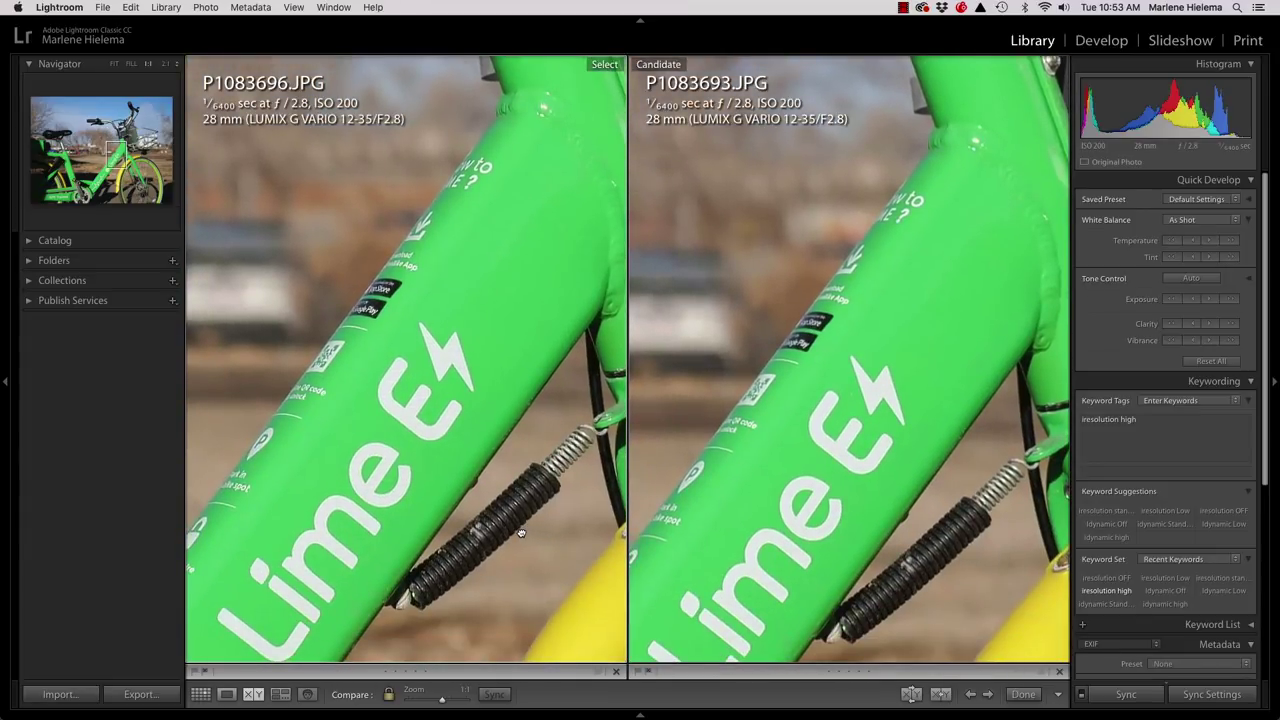
drag(520, 532, 539, 515)
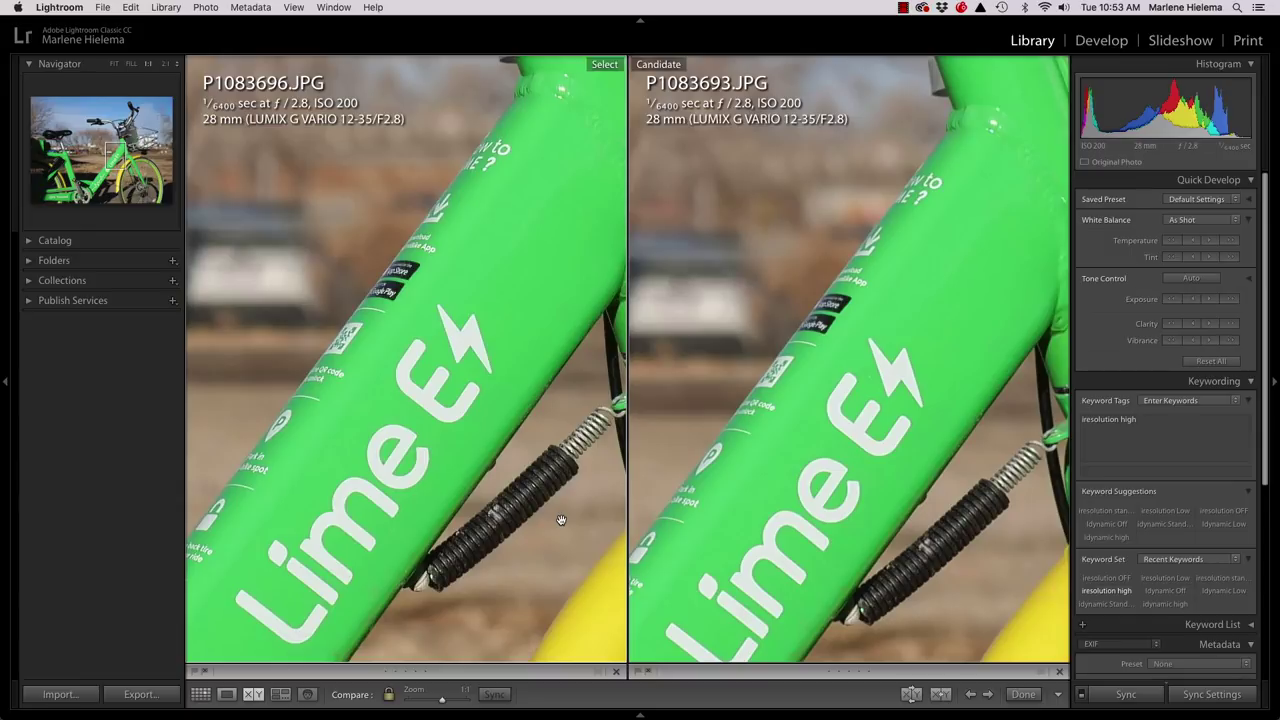
drag(561, 520, 578, 210)
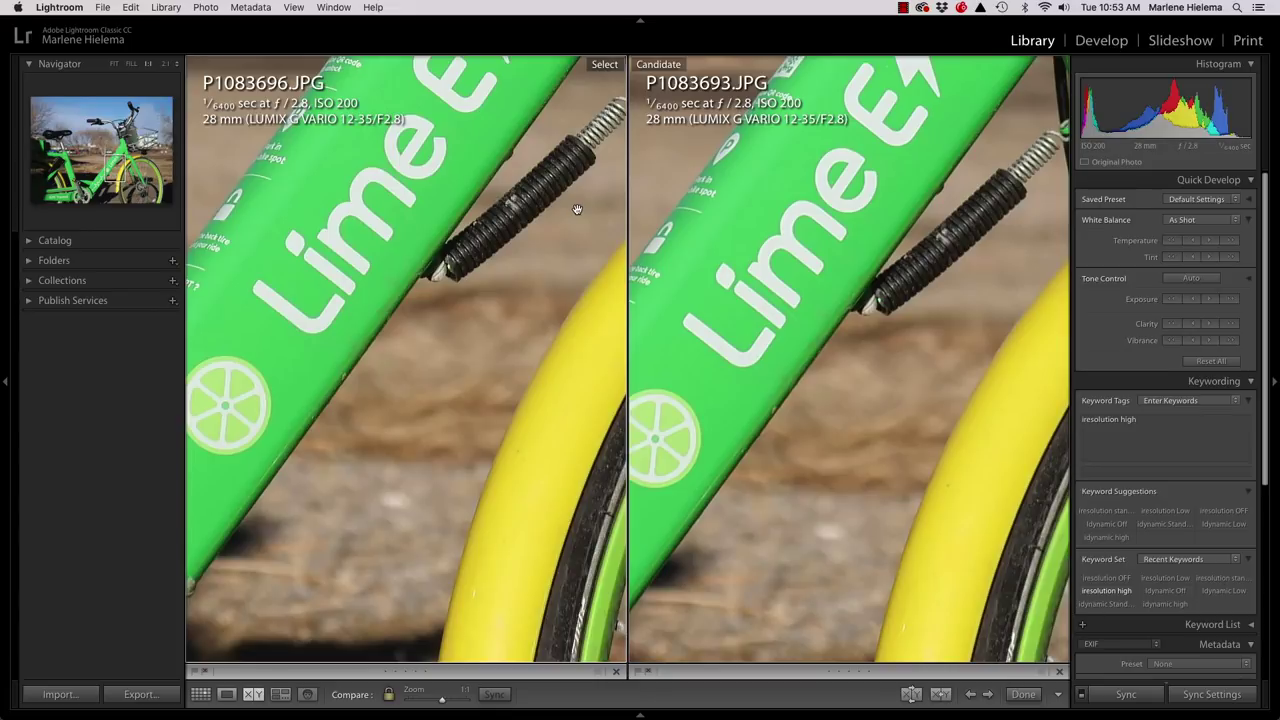
drag(540, 583, 585, 434)
click(585, 434)
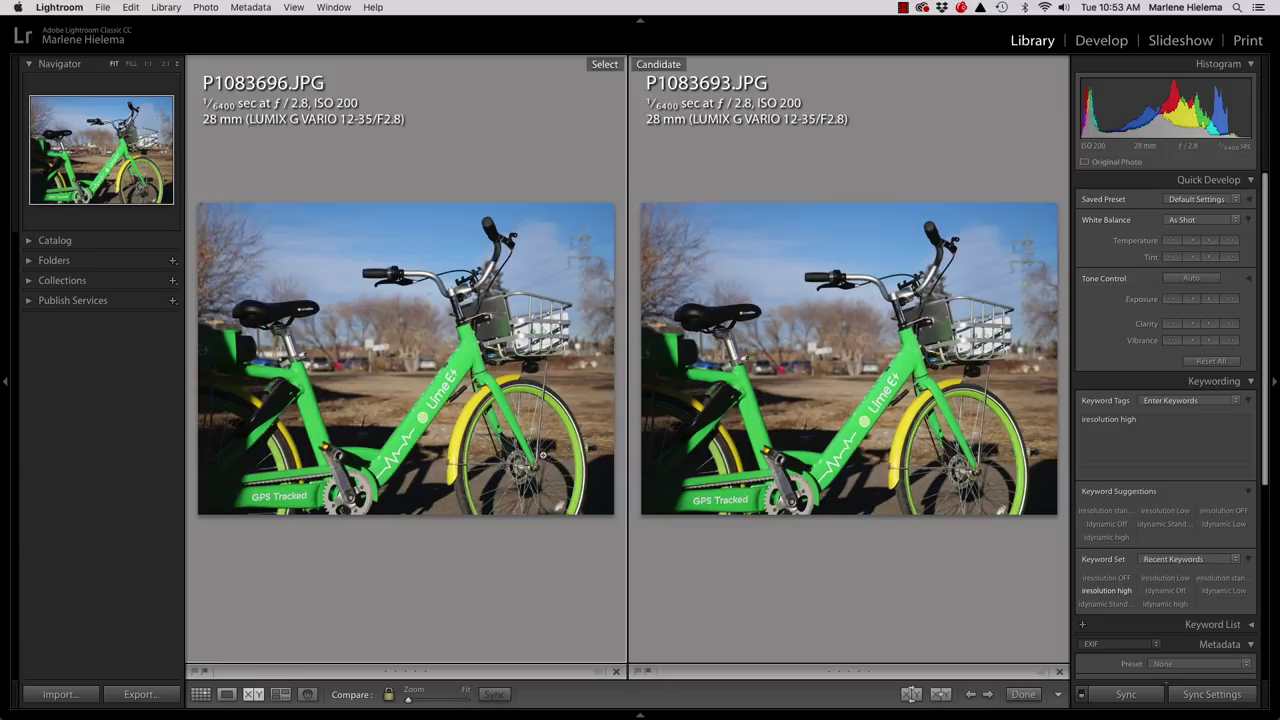